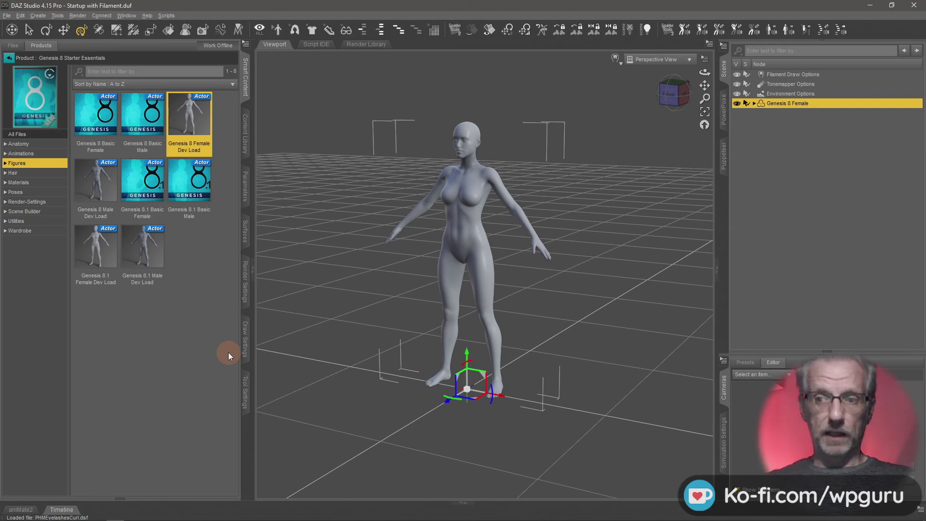
# Create a torus primitive with a 20 cm major diameter and a 10 cm minor diameter
pyautogui.scroll(5, 466, 251)
pyautogui.keyDown('alt'); pyautogui.moveTo(466, 251); pyautogui.dragTo(456, 226); pyautogui.keyUp('alt')
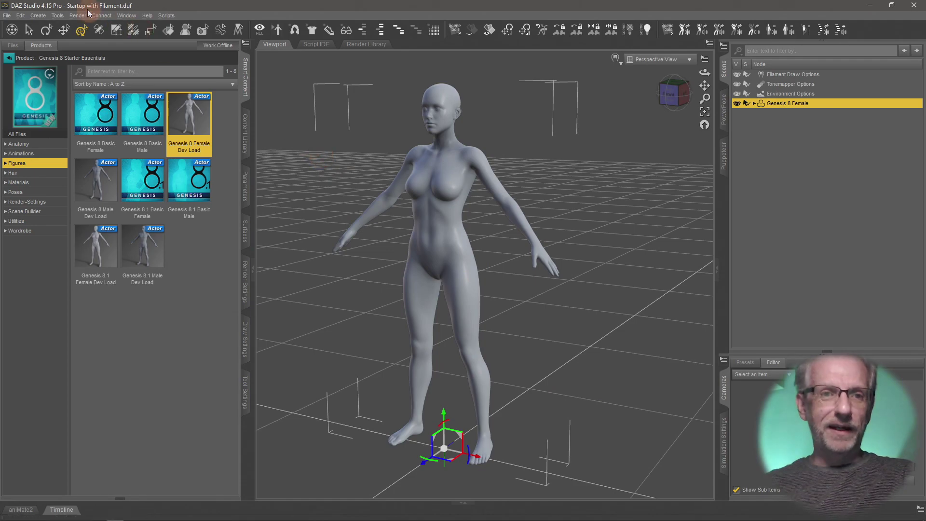
pyautogui.click(42, 16)
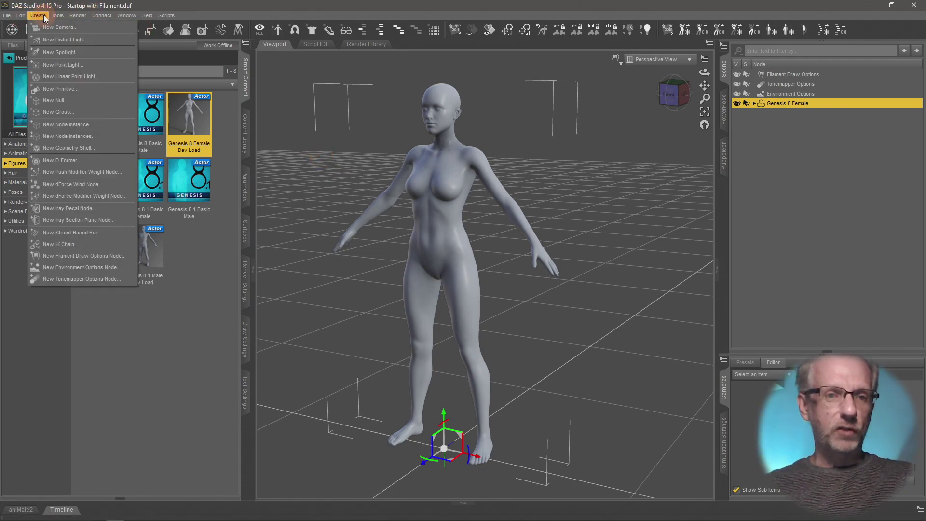
pyautogui.click(66, 87)
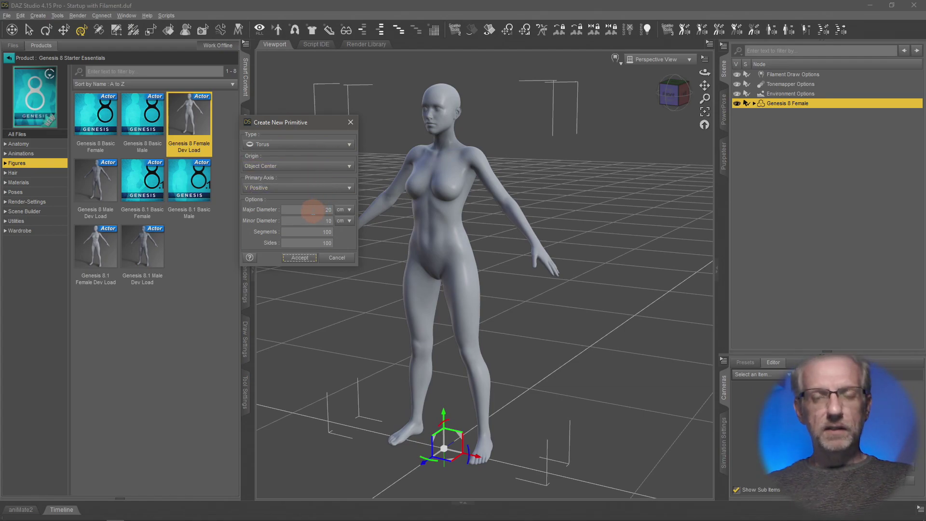
pyautogui.click(299, 259)
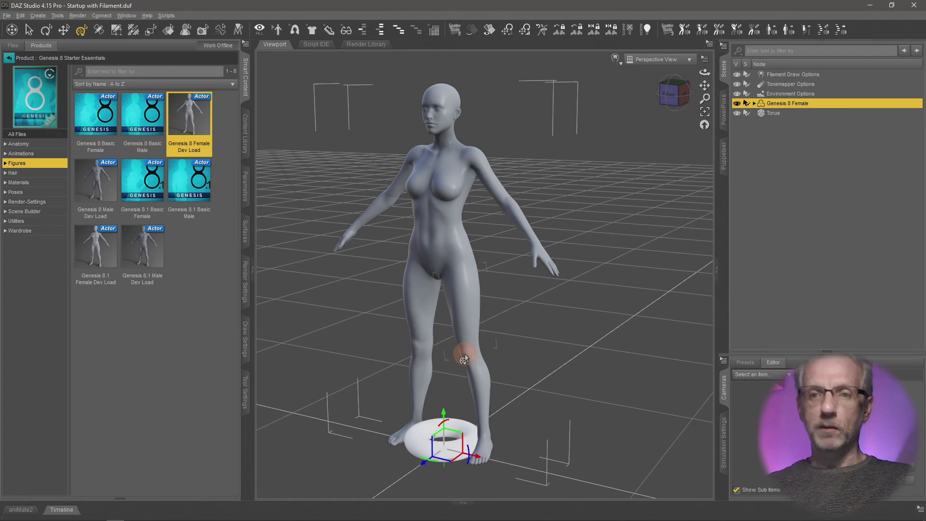
# Set the Base Color of the torus's Default surface to a teal basic color
pyautogui.scroll(2, 519, 418)
pyautogui.scroll(5, 519, 416)
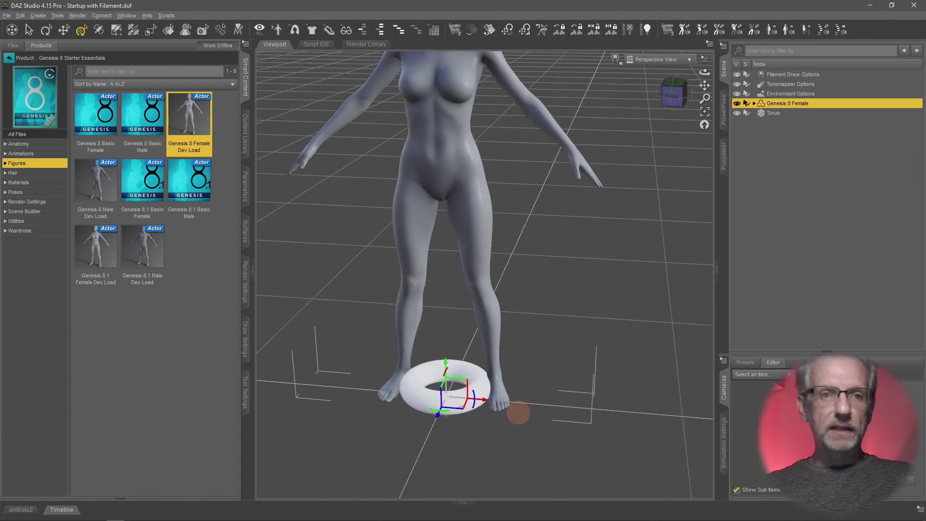
pyautogui.click(244, 232)
pyautogui.click(70, 96)
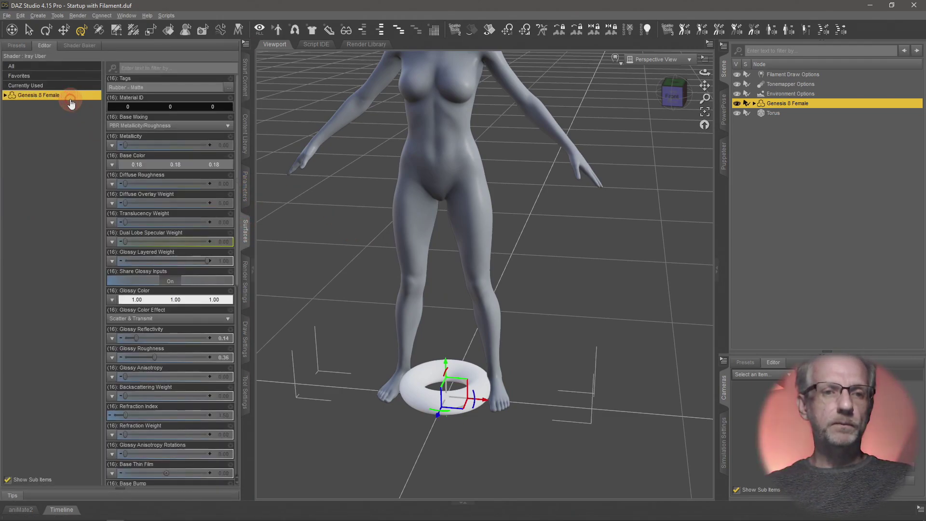
pyautogui.click(470, 378)
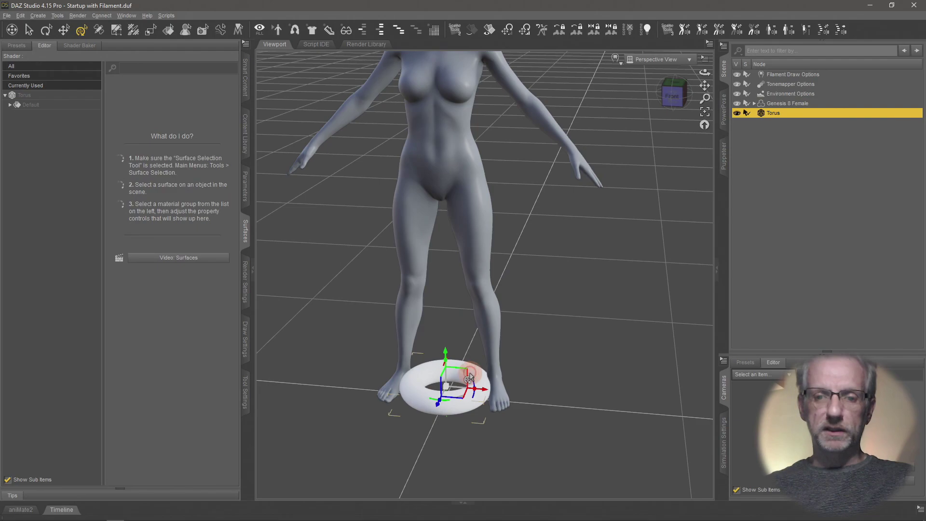
pyautogui.click(10, 105)
pyautogui.click(54, 114)
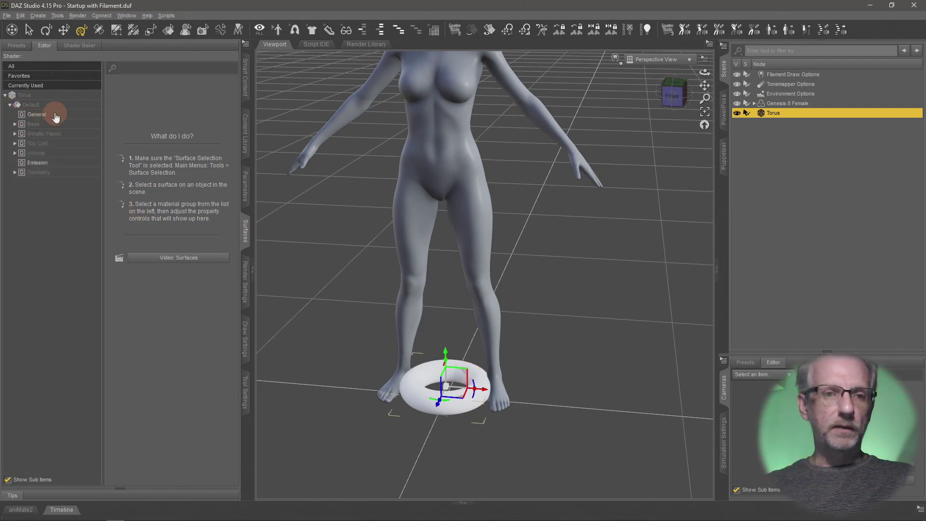
pyautogui.click(58, 105)
pyautogui.click(156, 164)
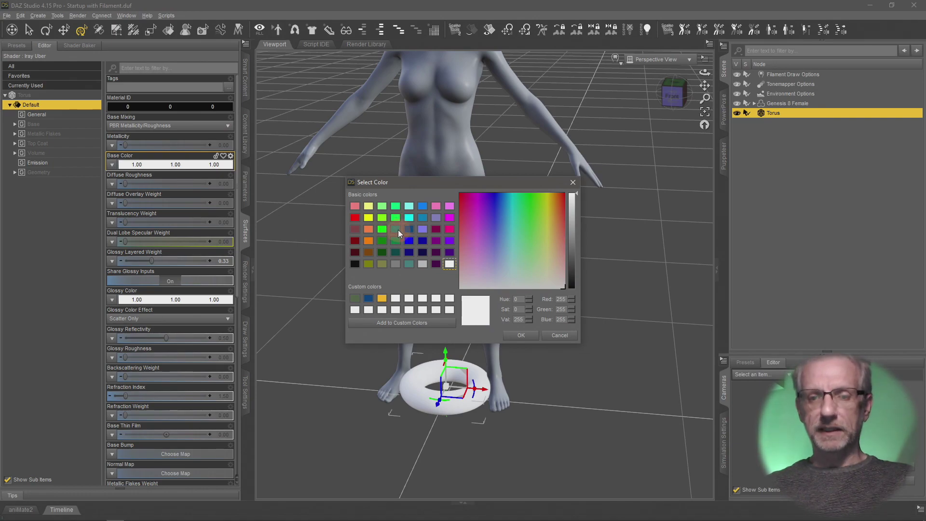
pyautogui.click(396, 230)
pyautogui.click(521, 336)
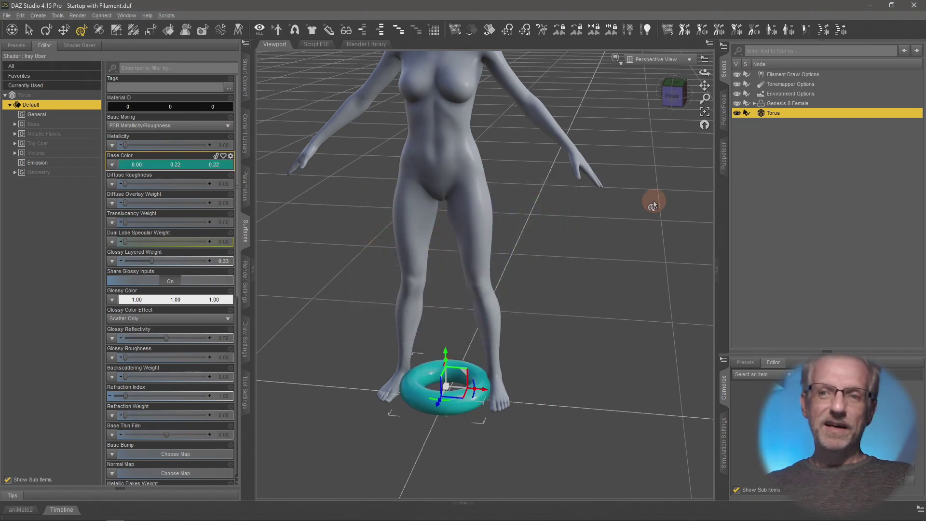
# Rename the torus node as Wristaband L
pyautogui.click(774, 114)
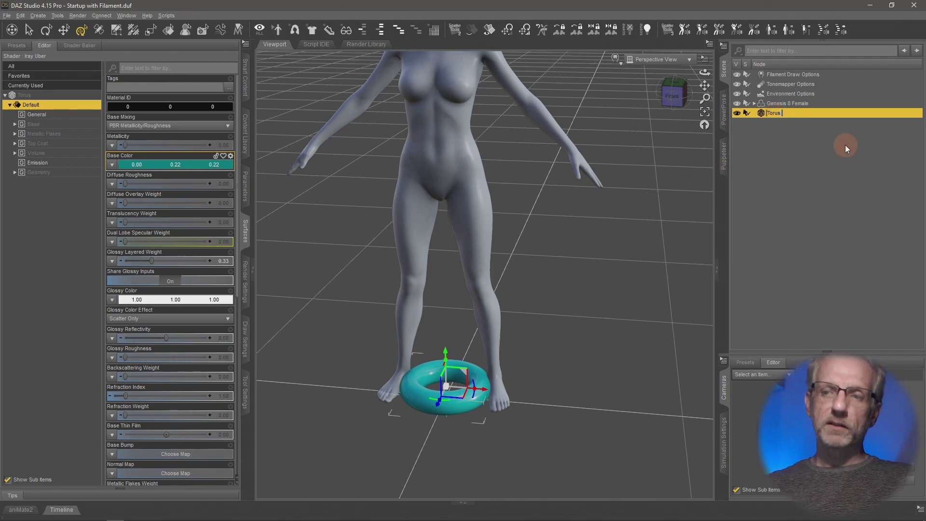
pyautogui.write('Wrist')
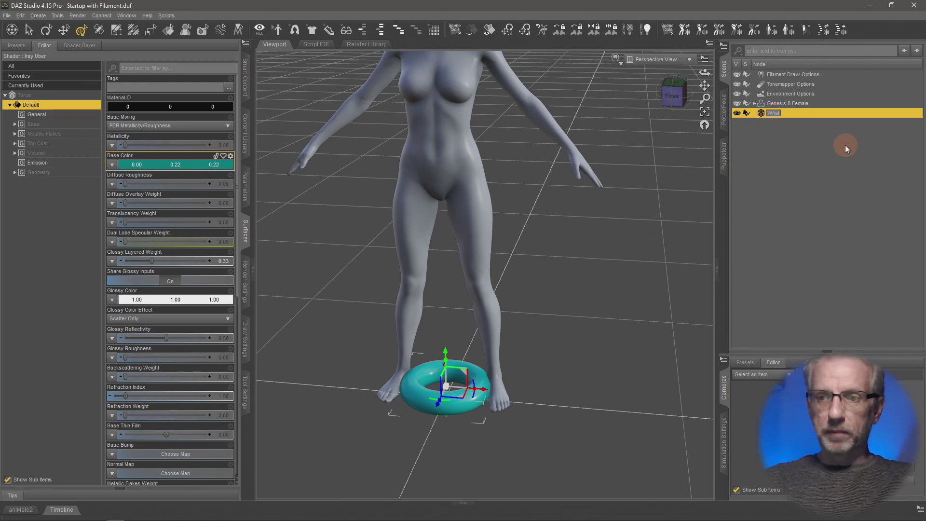
pyautogui.write('a')
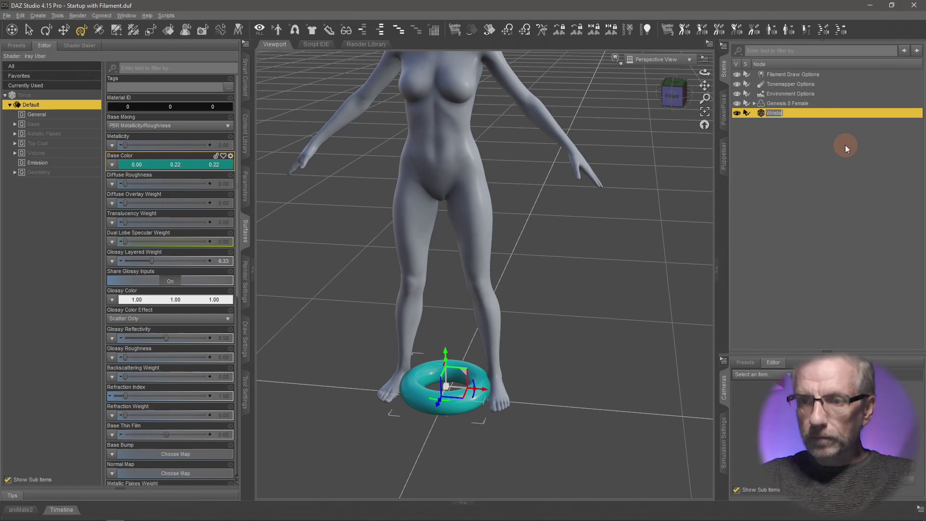
pyautogui.write('band L')
pyautogui.press('Return')
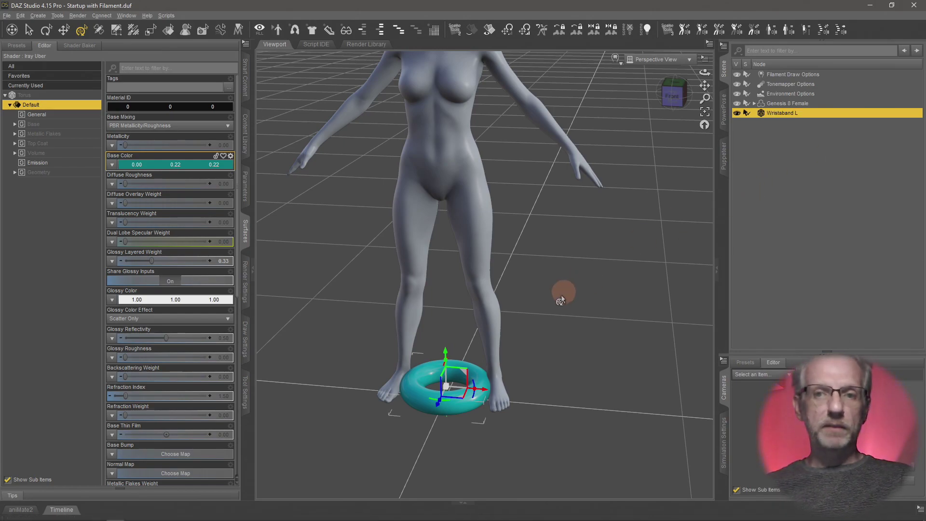
# Move the wristband up to the figure's left hand and scale it down uniformly to roughly bracelet size
pyautogui.keyDown('alt'); pyautogui.moveTo(579, 277); pyautogui.dragTo(545, 227); pyautogui.keyUp('alt')
pyautogui.scroll(2, 563, 215)
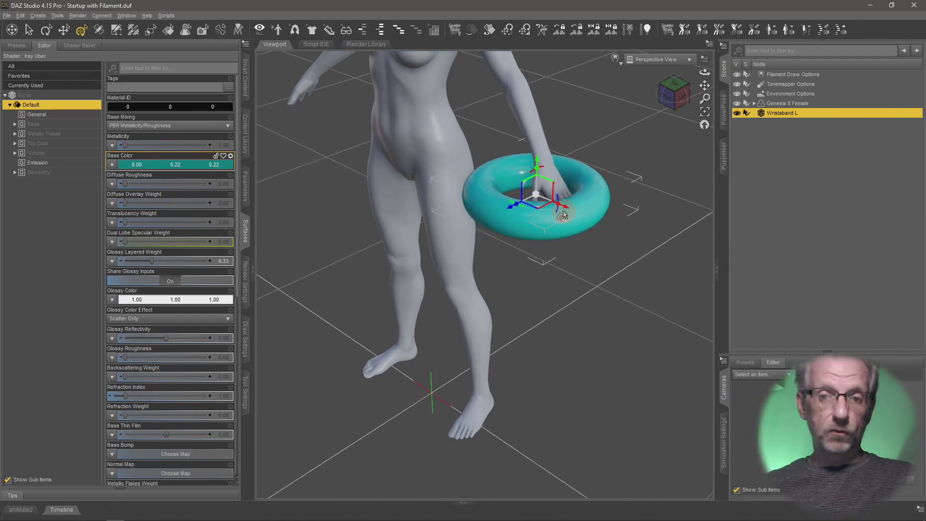
pyautogui.scroll(2, 562, 209)
pyautogui.scroll(2, 552, 208)
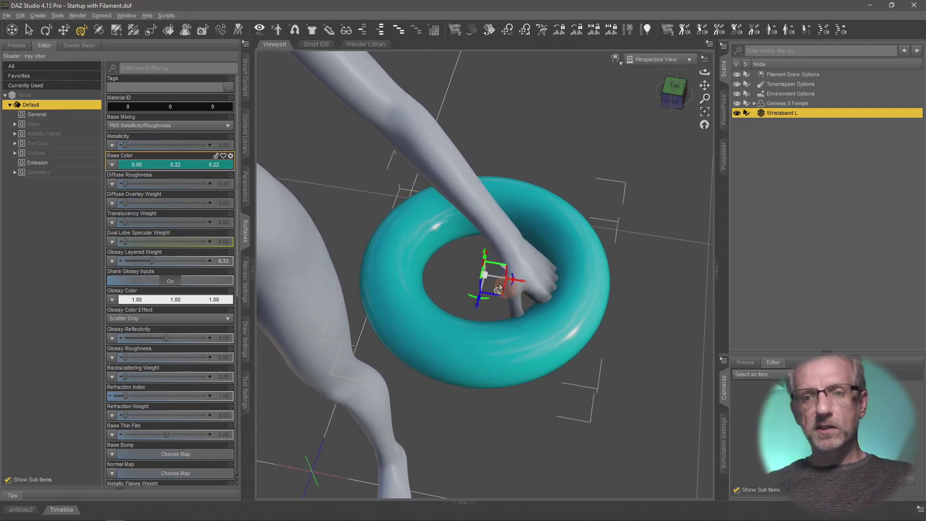
pyautogui.moveTo(483, 280); pyautogui.dragTo(396, 198)
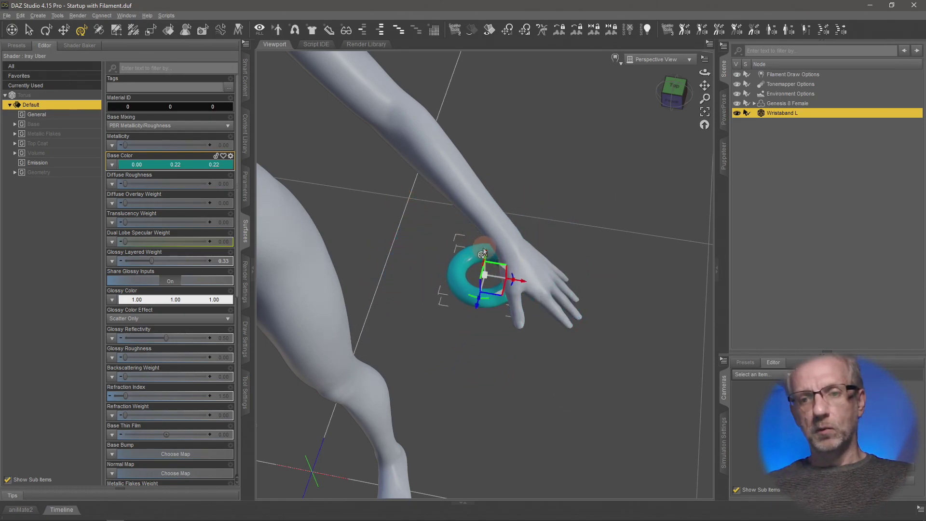
# Tilt the wristband to match the forearm's angle and raise it so it encircles the left wrist
pyautogui.keyDown('alt'); pyautogui.moveTo(484, 251); pyautogui.dragTo(486, 200); pyautogui.keyUp('alt')
pyautogui.keyDown('alt'); pyautogui.moveTo(538, 238); pyautogui.dragTo(548, 213); pyautogui.keyUp('alt')
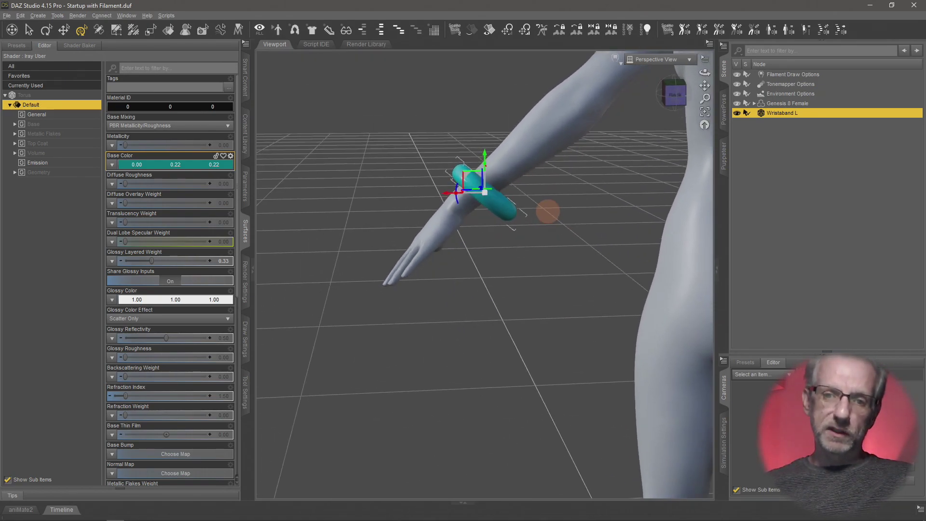
pyautogui.moveTo(456, 205); pyautogui.dragTo(454, 198)
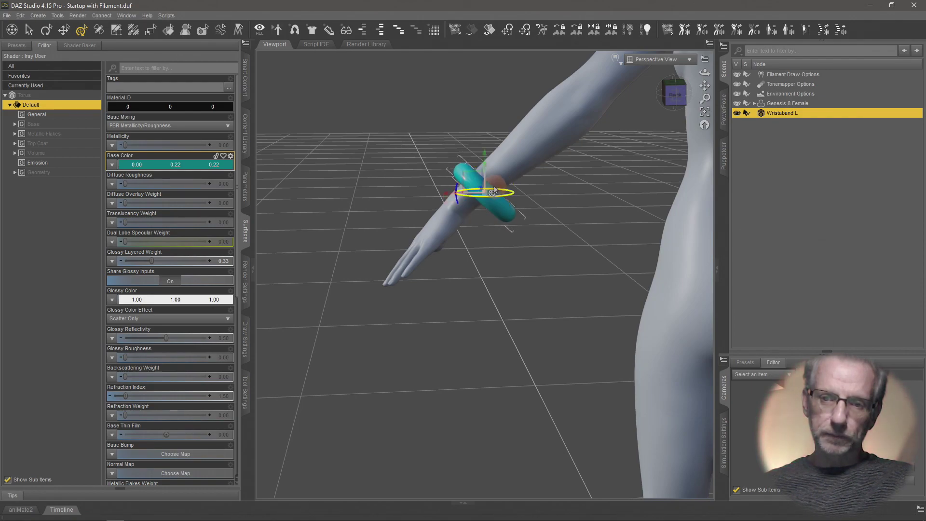
pyautogui.moveTo(483, 160); pyautogui.dragTo(481, 148)
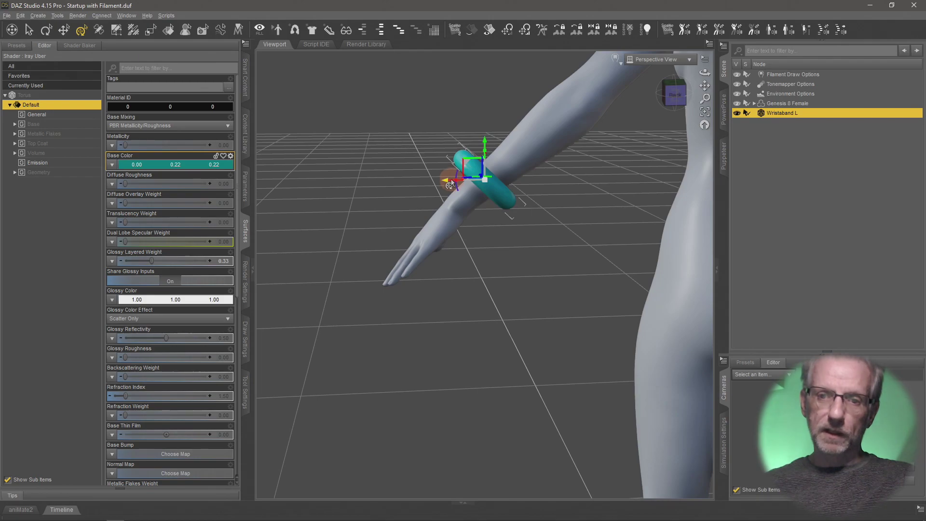
pyautogui.keyDown('alt'); pyautogui.moveTo(448, 183); pyautogui.dragTo(488, 196); pyautogui.keyUp('alt')
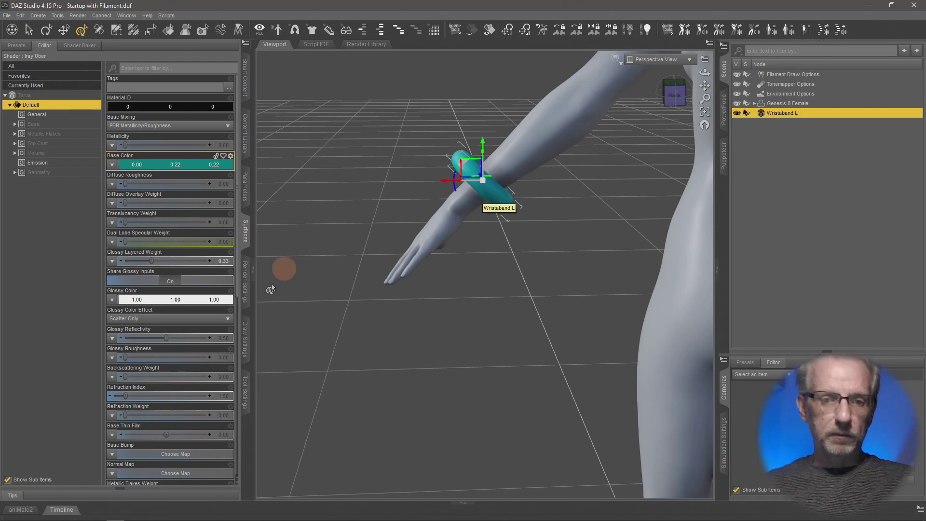
# Switch the Universal tool from world coordinates to Use Local Coordinates
pyautogui.click(246, 386)
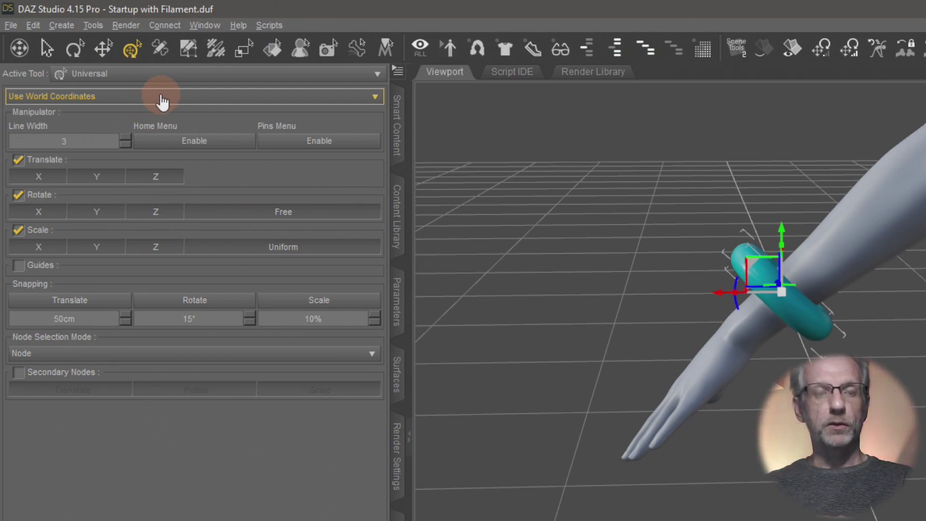
pyautogui.click(163, 102)
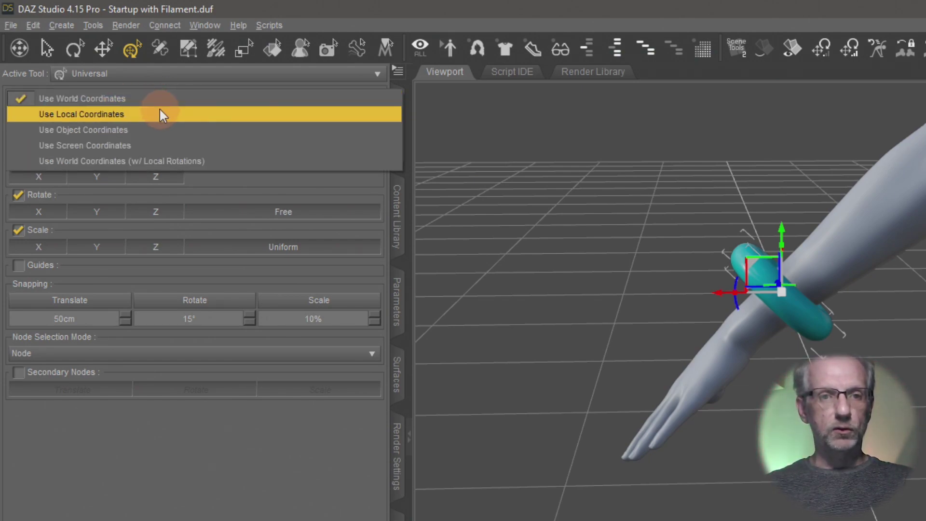
pyautogui.click(160, 110)
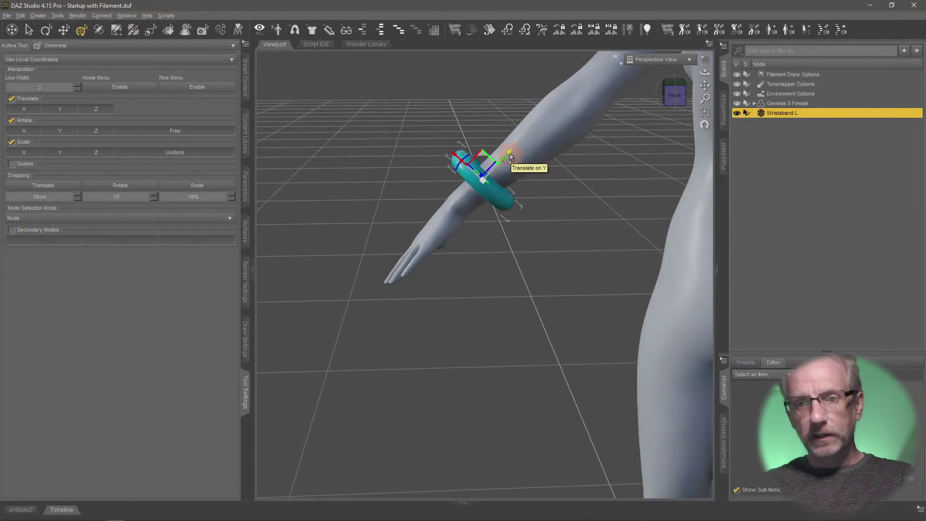
# Slide the wristband along its local Y and Z axes until it sits centered around the left forearm near the wrist
pyautogui.moveTo(509, 160); pyautogui.dragTo(519, 229)
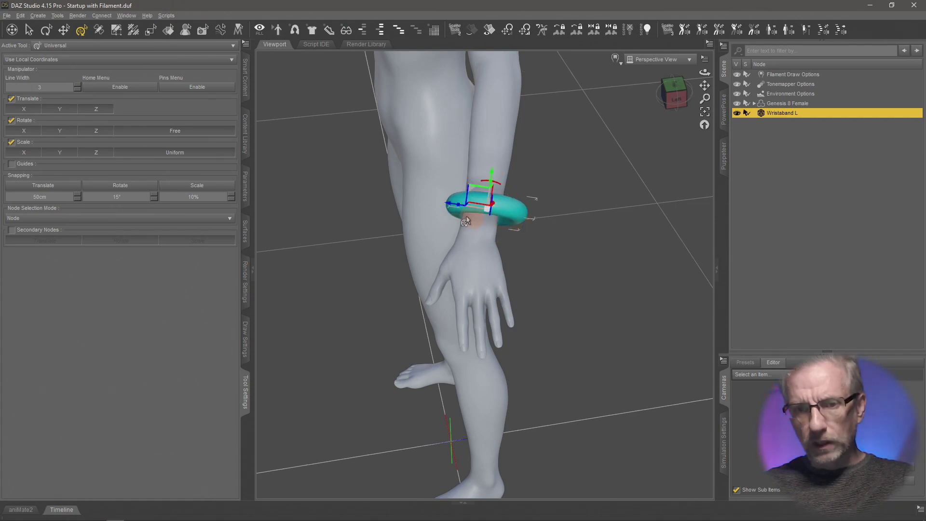
pyautogui.moveTo(449, 208); pyautogui.dragTo(445, 202)
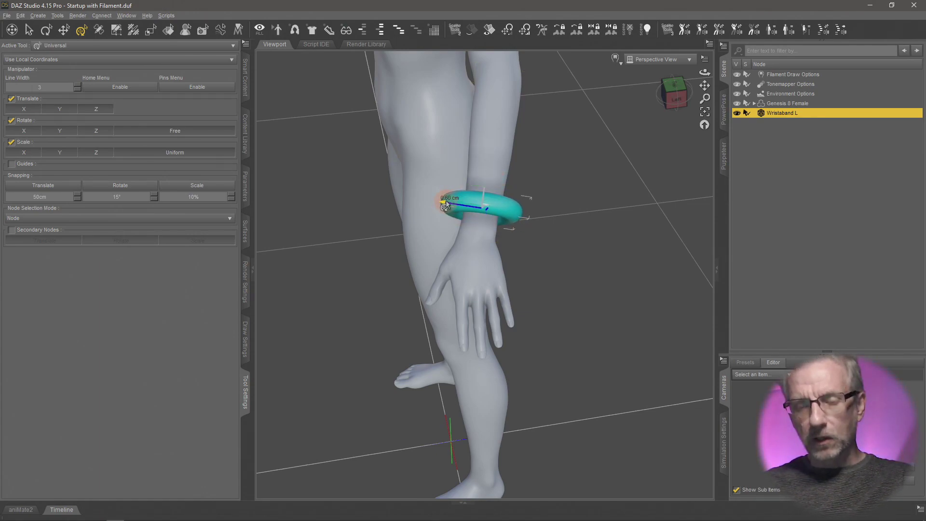
pyautogui.scroll(-10, 413, 195)
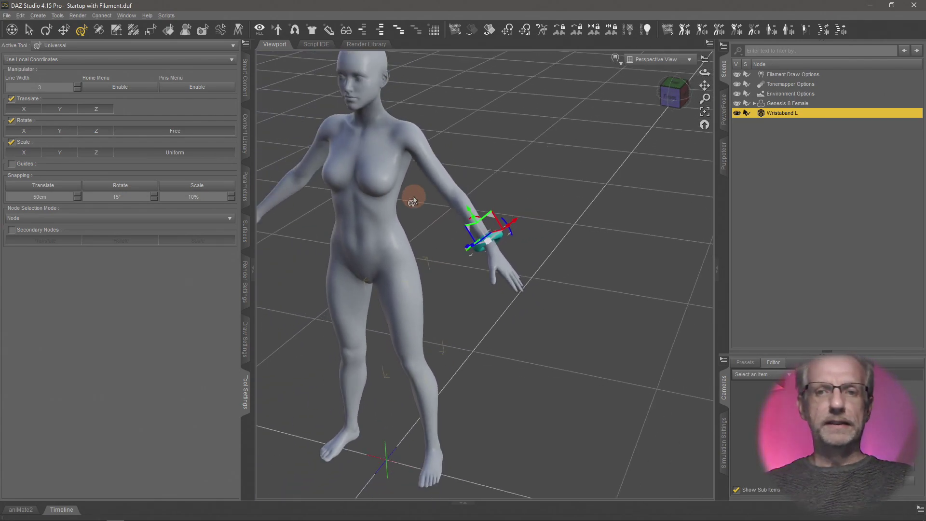
# Try rotating the Genesis 8 Female figure's Left Shoulder Bend to test whether the wristband follows the arm
pyautogui.moveTo(421, 195)
pyautogui.mouseDown()
pyautogui.moveTo(411, 213)
pyautogui.moveTo(418, 210)
pyautogui.mouseUp()
pyautogui.click(791, 103)
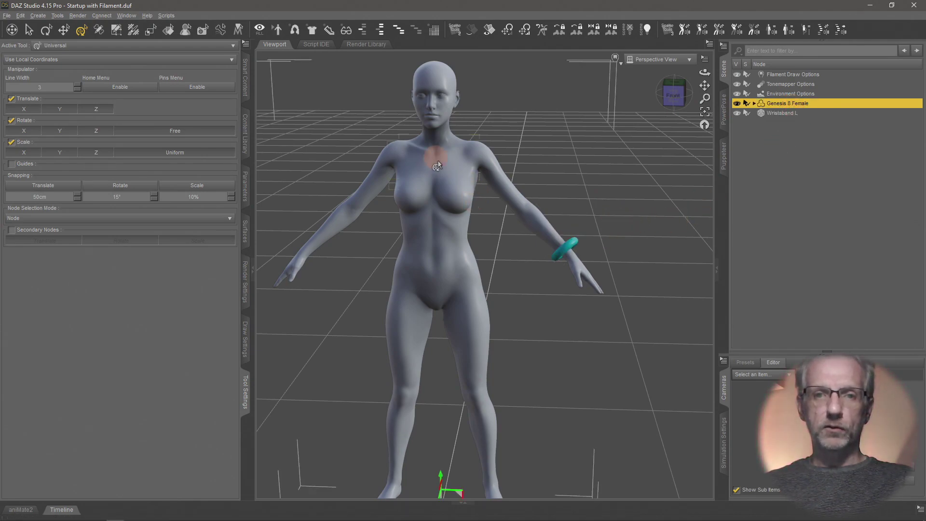
pyautogui.click(512, 206)
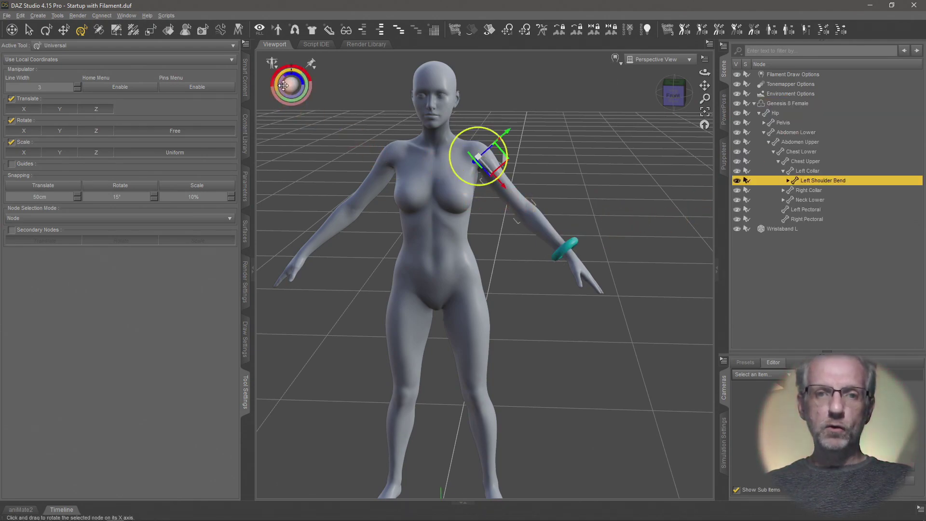
pyautogui.moveTo(478, 156); pyautogui.dragTo(478, 157)
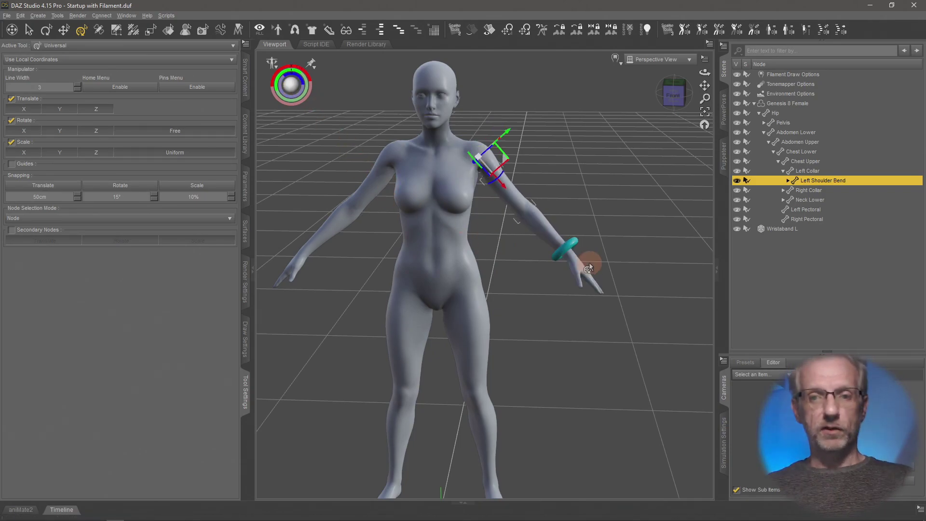
# Identify the bones for attaching props by selecting the left forearm bend beside the wristband, then the upper neck
pyautogui.scroll(5, 586, 264)
pyautogui.scroll(-4, 592, 261)
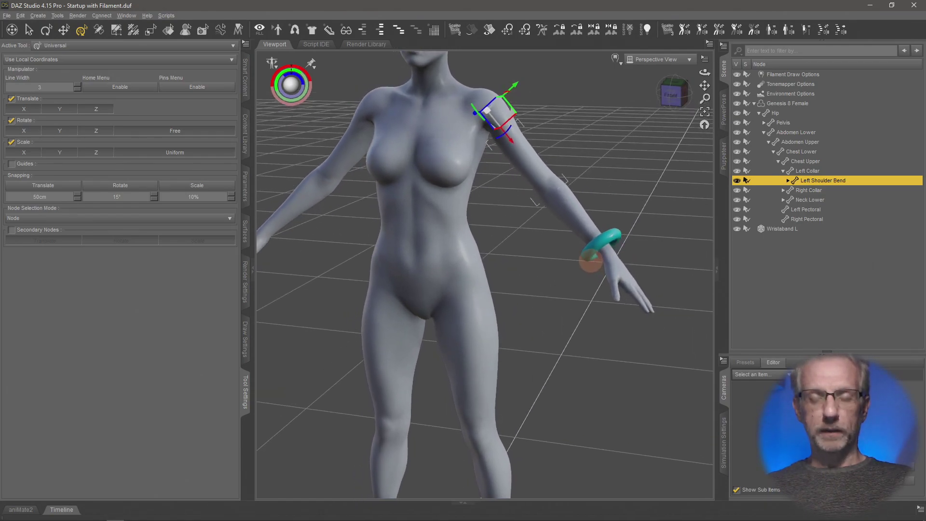
pyautogui.scroll(3, 571, 210)
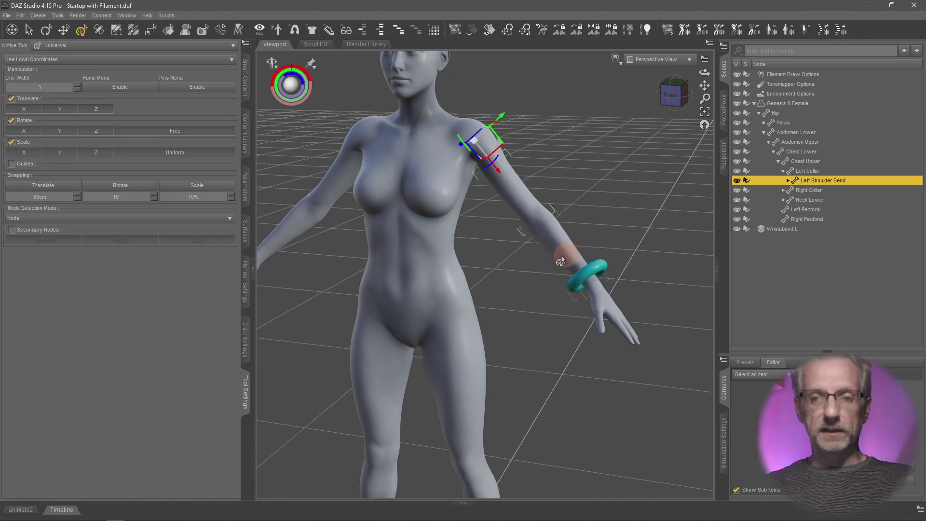
pyautogui.click(565, 257)
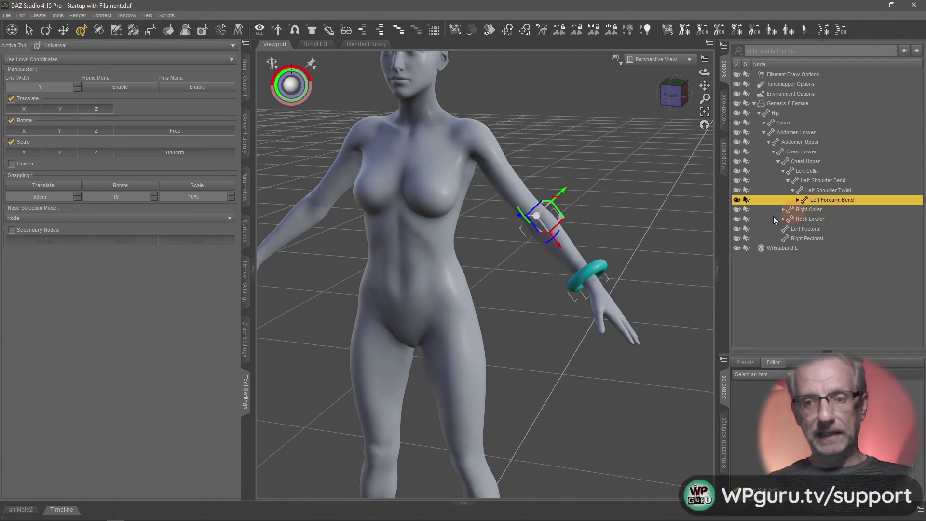
pyautogui.keyDown('alt'); pyautogui.moveTo(640, 218); pyautogui.dragTo(642, 218); pyautogui.keyUp('alt')
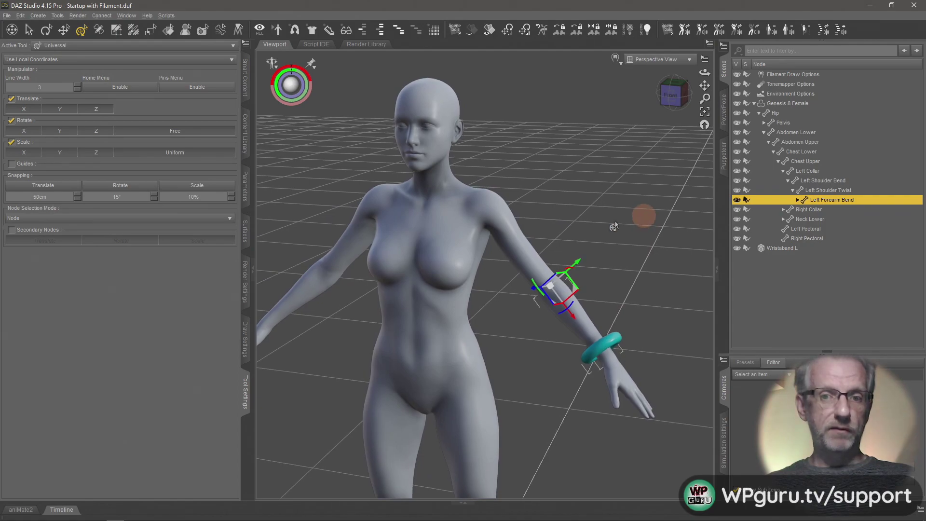
pyautogui.keyDown('alt'); pyautogui.click(432, 192); pyautogui.keyUp('alt')
pyautogui.click(440, 182)
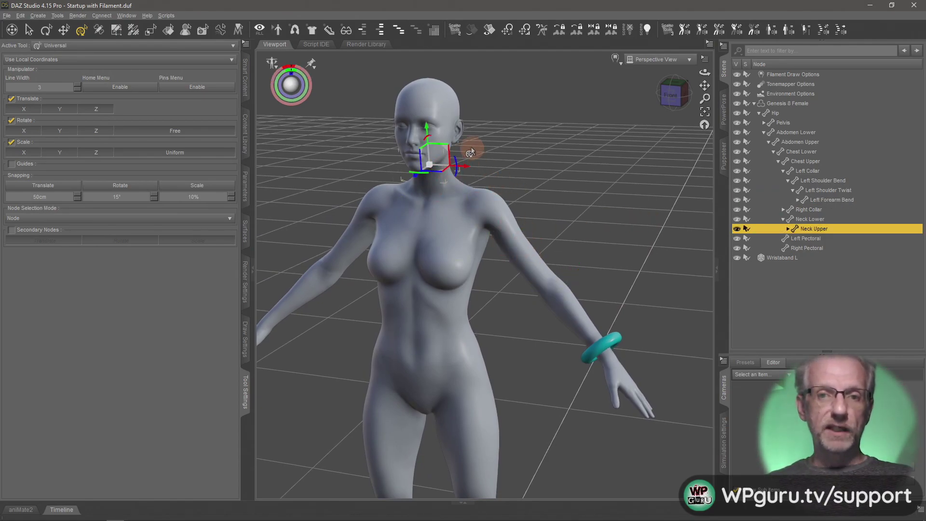
# Parent the wristband to the Left Forearm Bend bone in the Genesis 8 Female figure's hierarchy
pyautogui.click(455, 144)
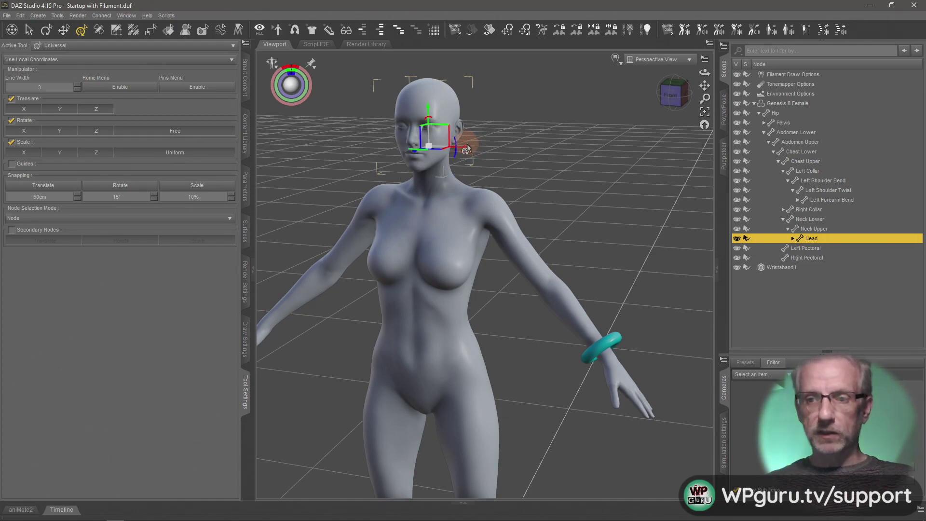
pyautogui.click(576, 325)
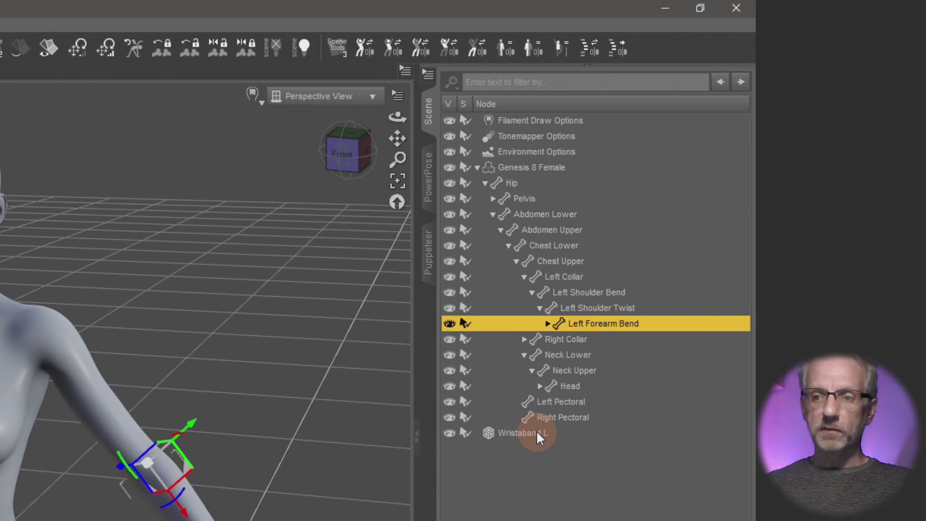
pyautogui.click(533, 432)
pyautogui.moveTo(533, 432); pyautogui.dragTo(594, 321)
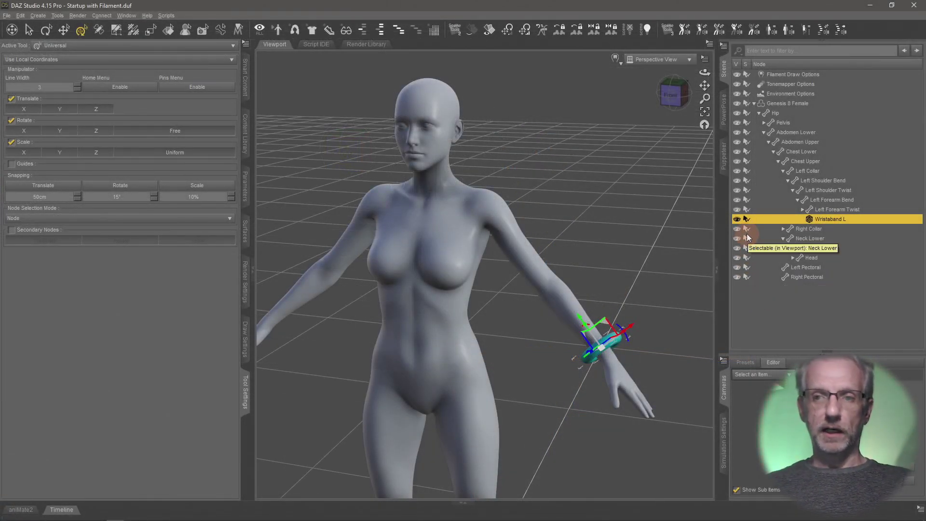
# Try rotating the figure's Left Shoulder Bend to test whether the parented wristband follows the arm
pyautogui.click(529, 260)
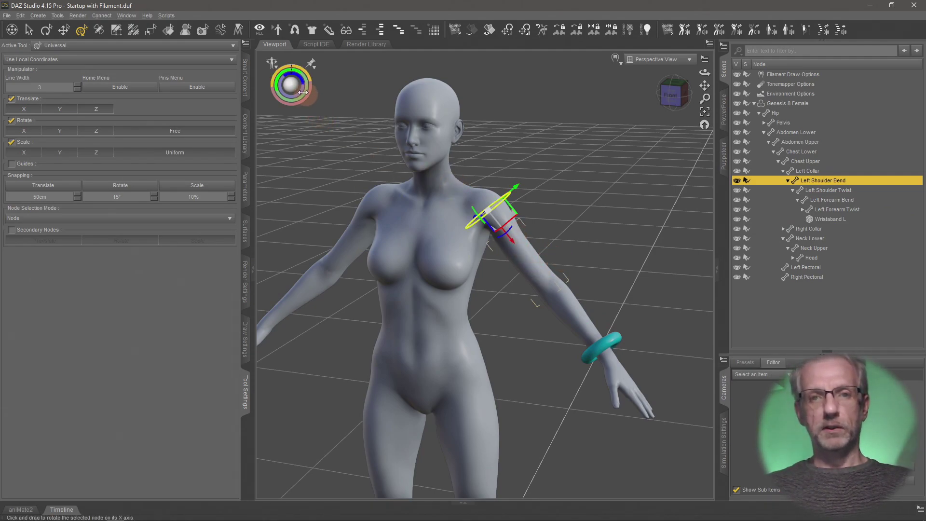
pyautogui.moveTo(293, 85); pyautogui.dragTo(292, 86)
pyautogui.moveTo(488, 210); pyautogui.dragTo(488, 210)
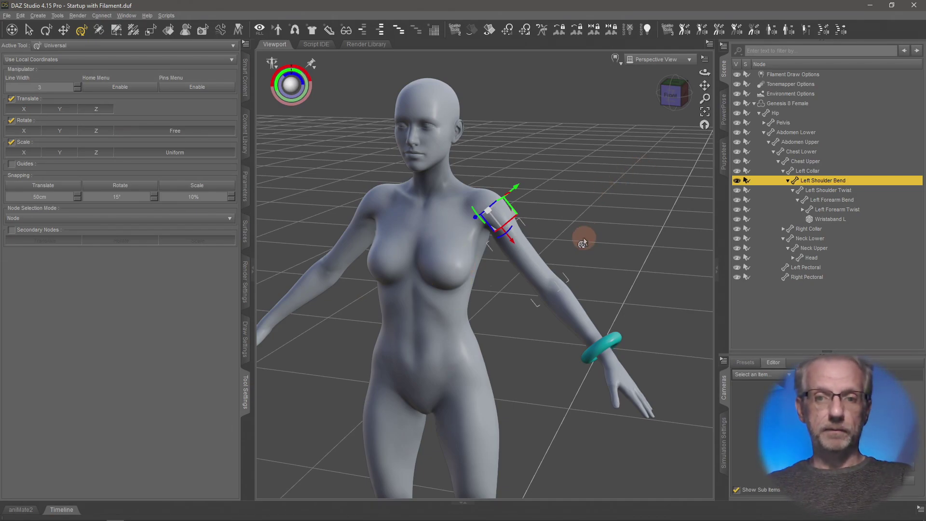
# Select the wristband under Left Forearm Bend and open the Conversions > Props folder in the Content Library
pyautogui.scroll(-6, 584, 238)
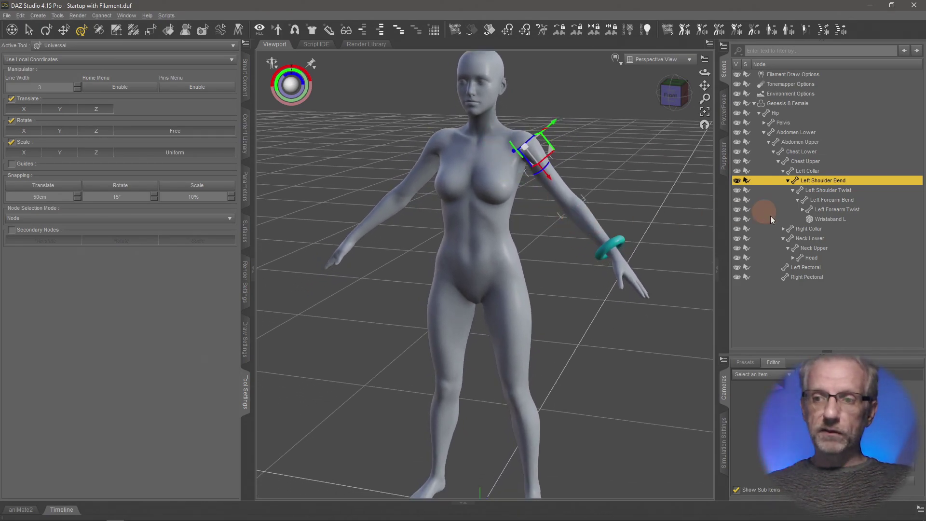
pyautogui.click(836, 219)
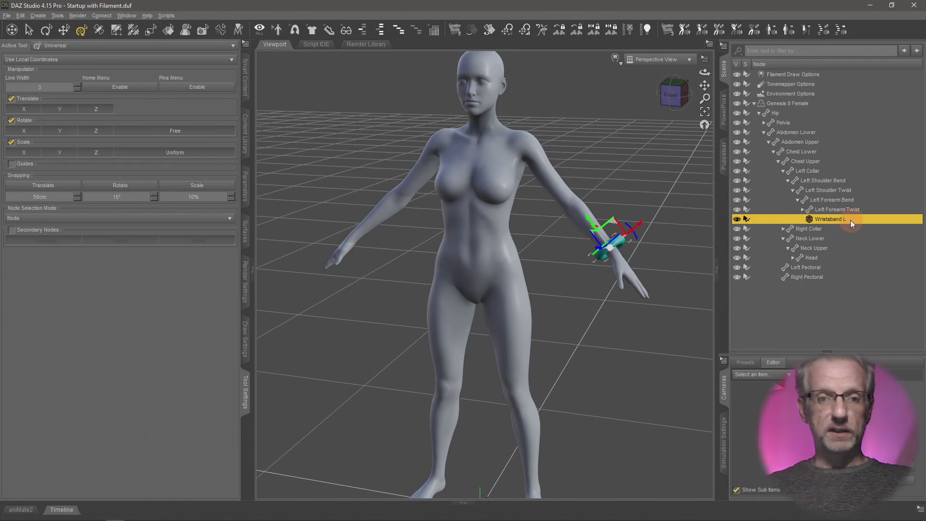
pyautogui.click(245, 131)
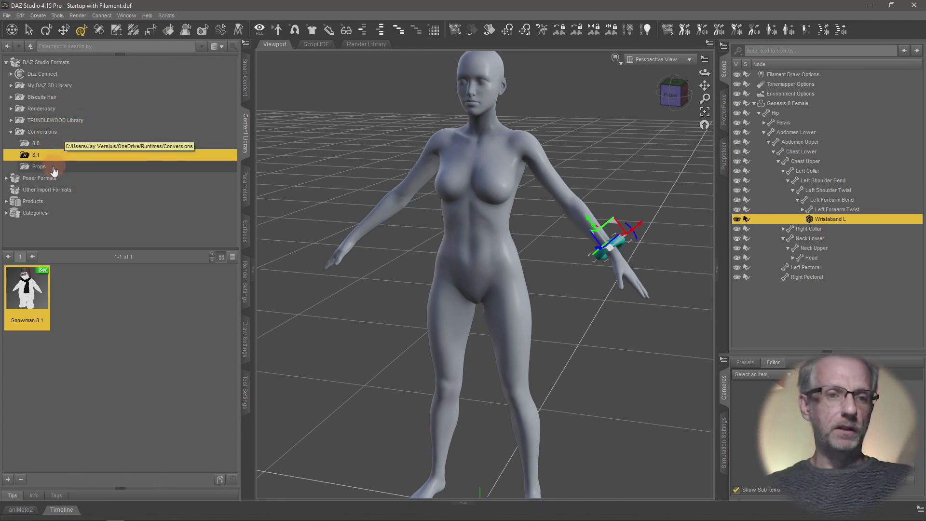
pyautogui.click(38, 167)
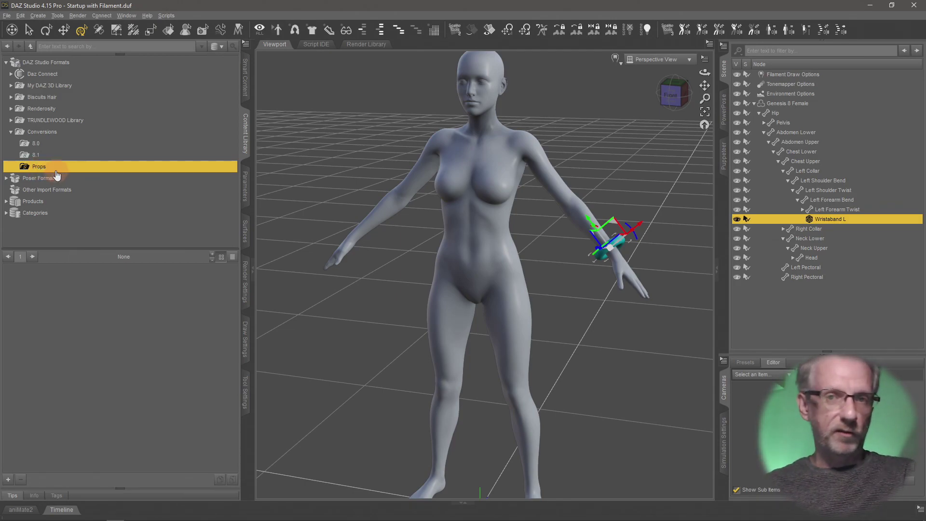
pyautogui.click(110, 267)
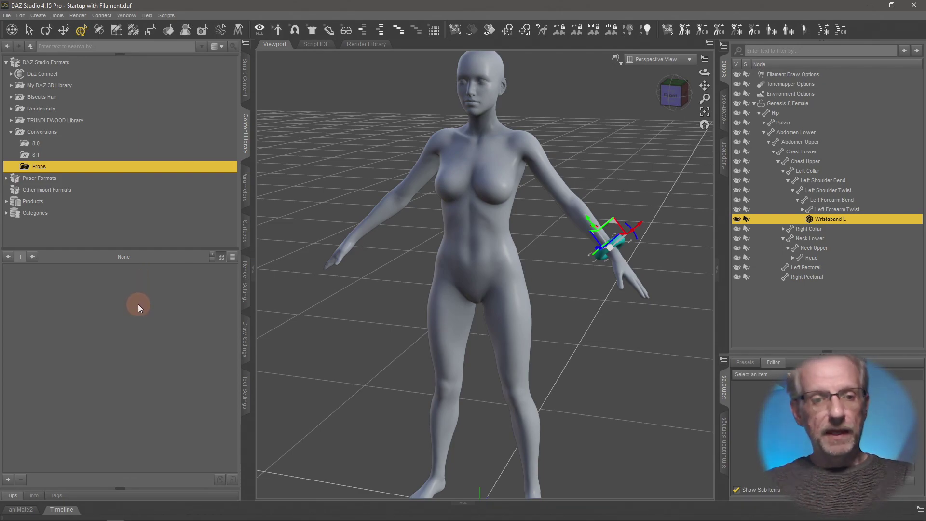
pyautogui.click(8, 479)
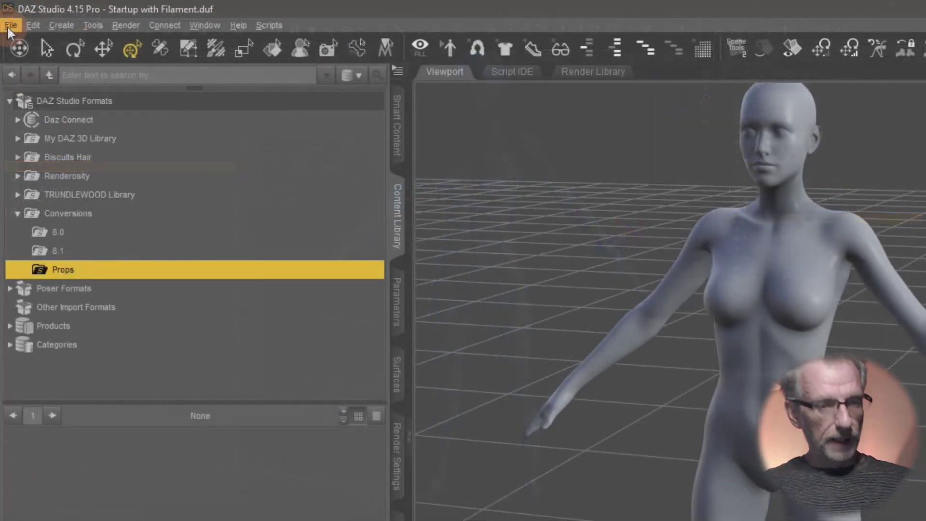
# Save the selected wristband as a Figure/Prop support asset named Wristband L in the Runtimes > Conversions > Props folder
pyautogui.click(7, 15)
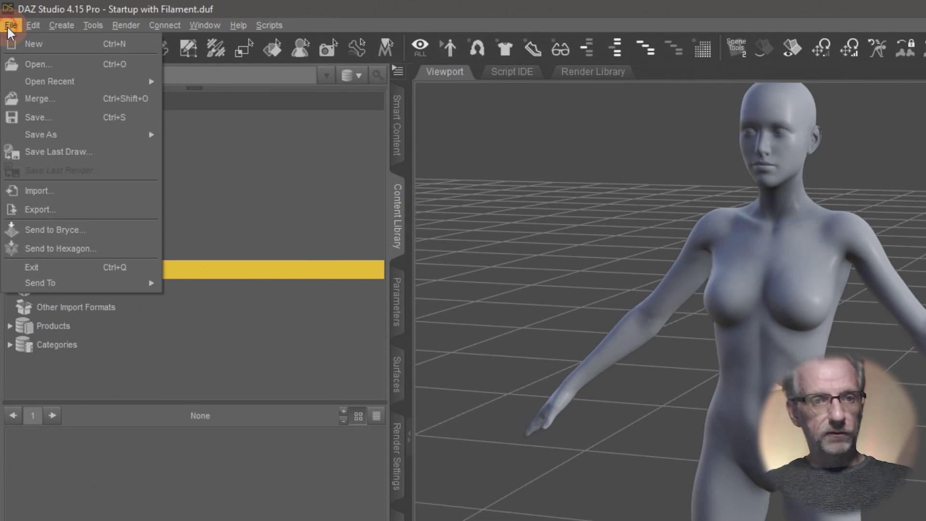
pyautogui.moveTo(42, 86)
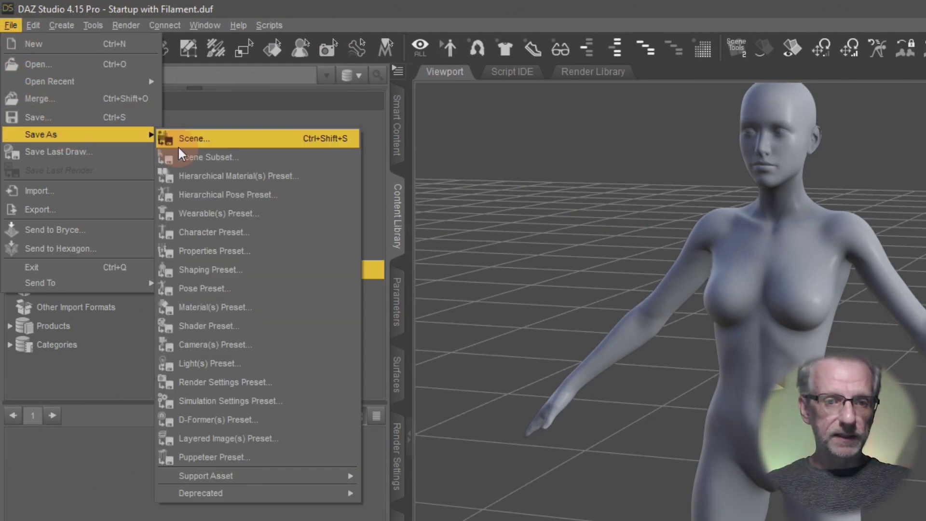
pyautogui.moveTo(313, 478)
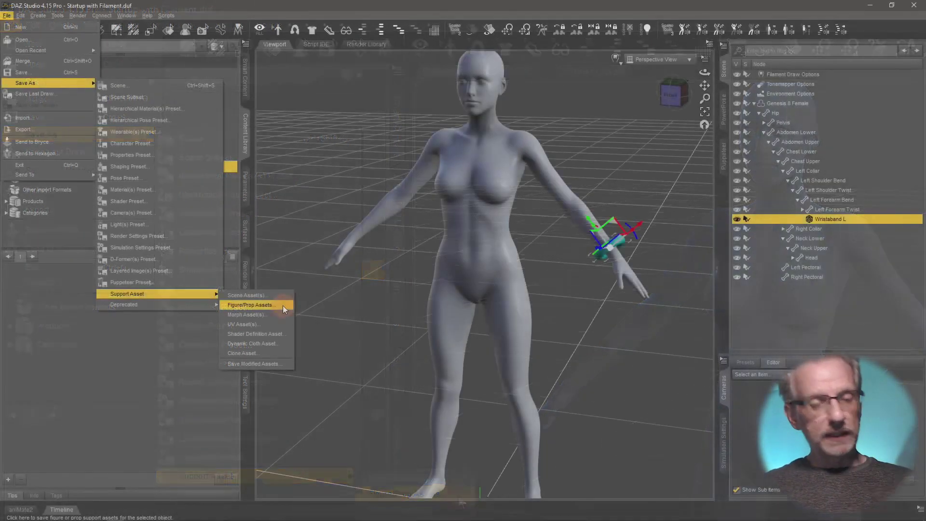
pyautogui.click(458, 493)
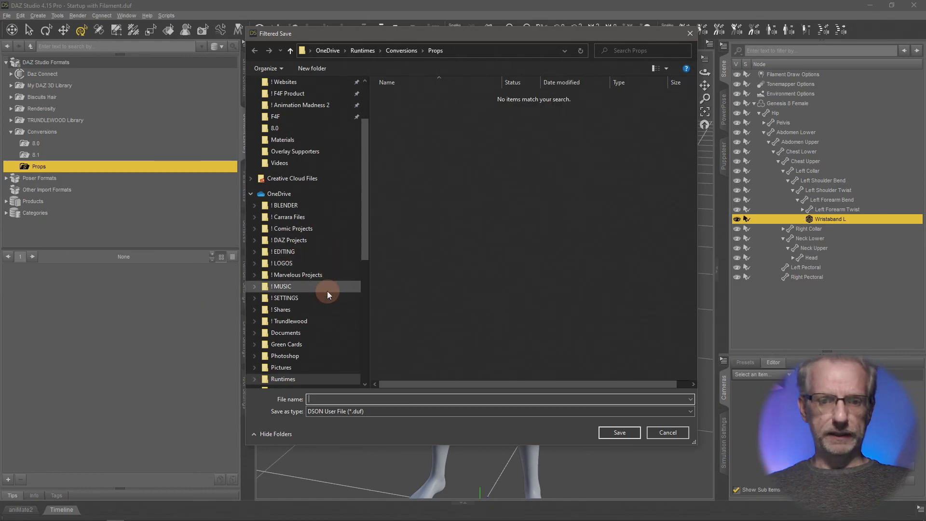
pyautogui.click(319, 379)
pyautogui.doubleClick(422, 117)
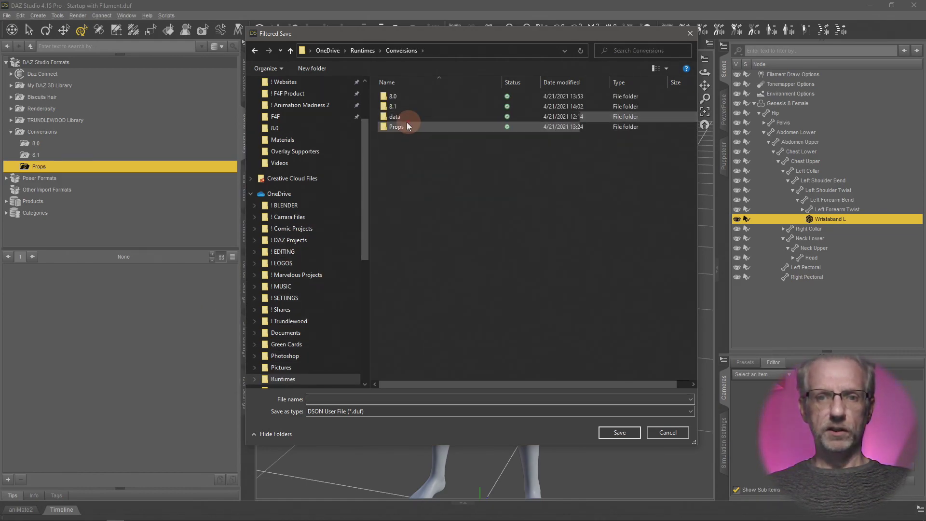
pyautogui.doubleClick(403, 127)
pyautogui.click(514, 400)
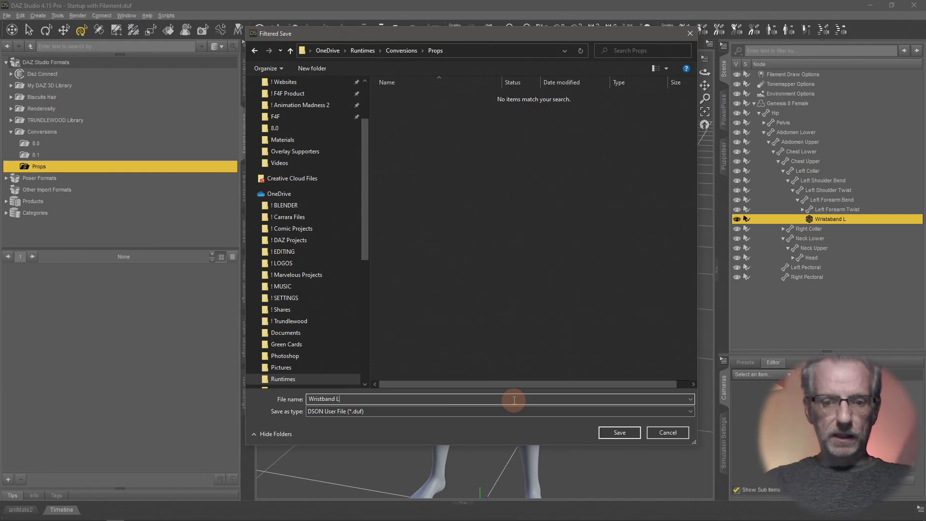
pyautogui.click(622, 433)
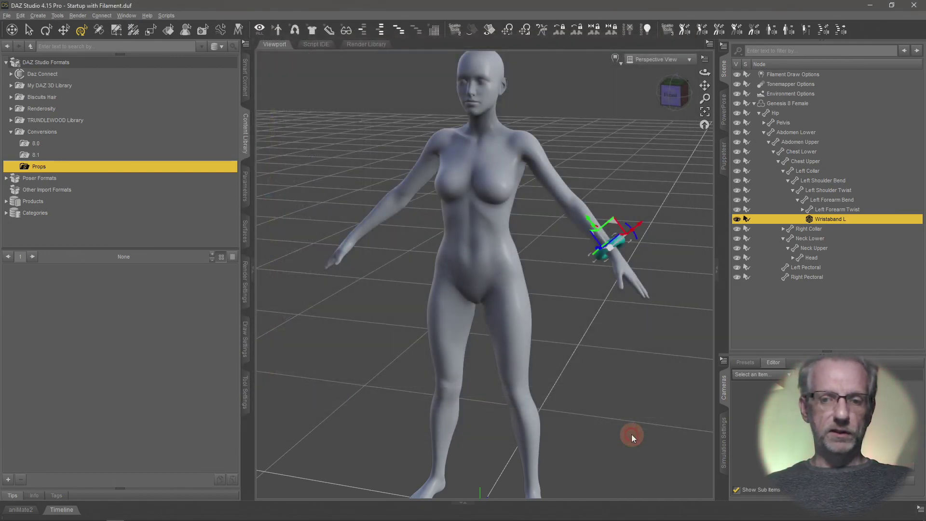
# Widen the asset save options and try assigning the content type Prop > Arms > Lower
pyautogui.click(479, 173)
pyautogui.moveTo(484, 156); pyautogui.dragTo(278, 78)
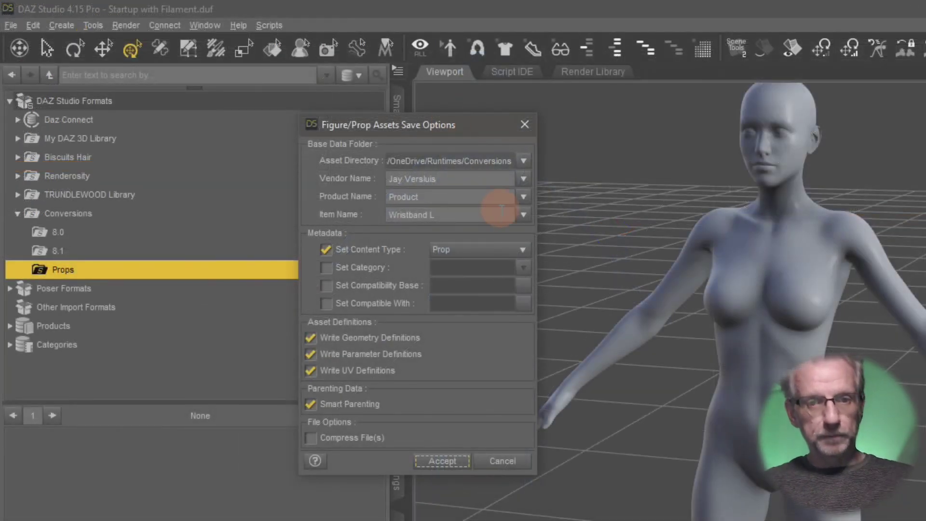
pyautogui.moveTo(537, 258); pyautogui.dragTo(618, 258)
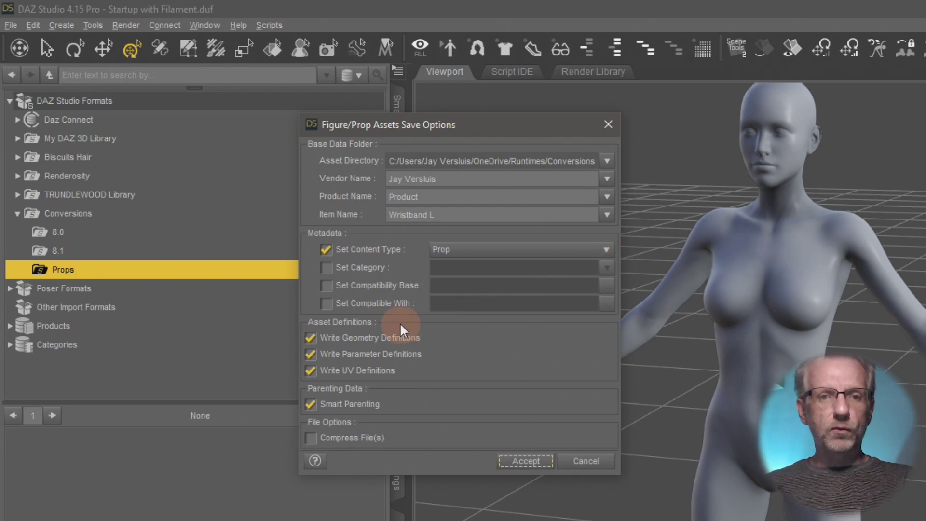
pyautogui.click(327, 251)
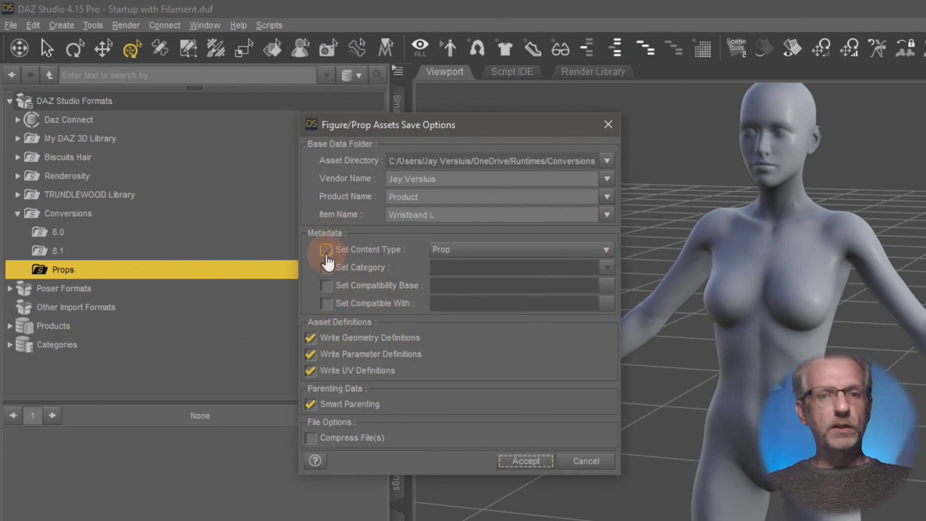
pyautogui.click(347, 255)
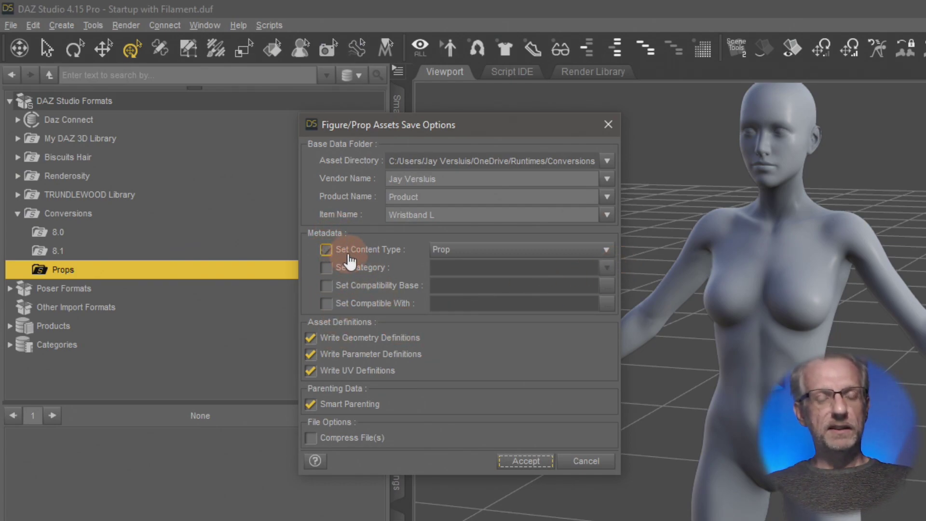
pyautogui.click(576, 255)
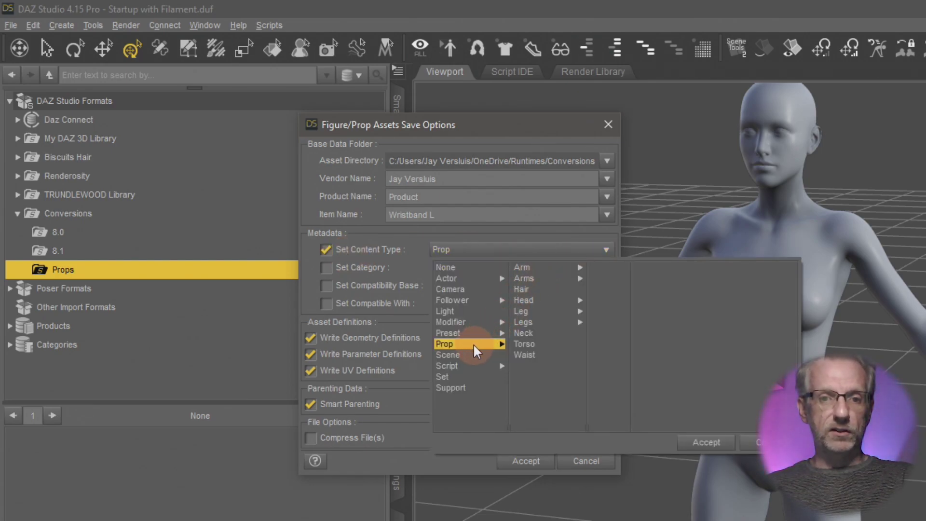
pyautogui.click(563, 285)
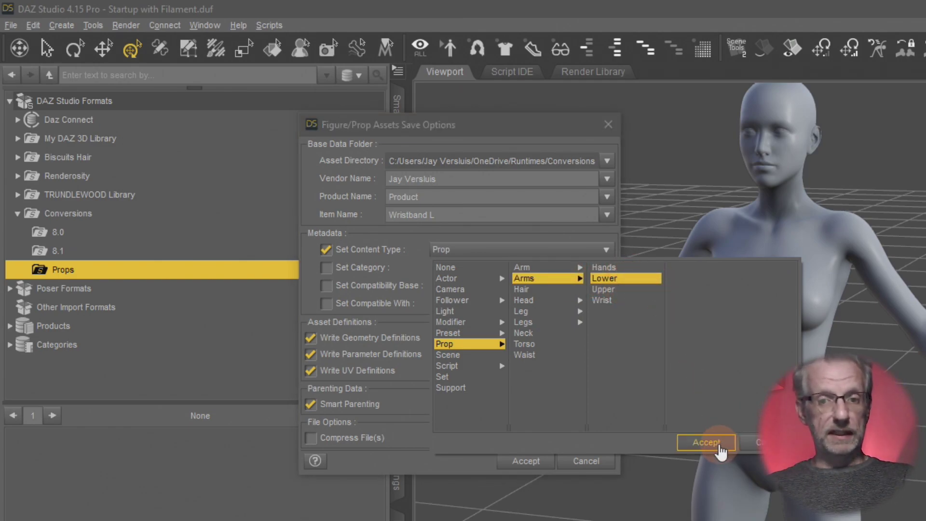
pyautogui.click(711, 442)
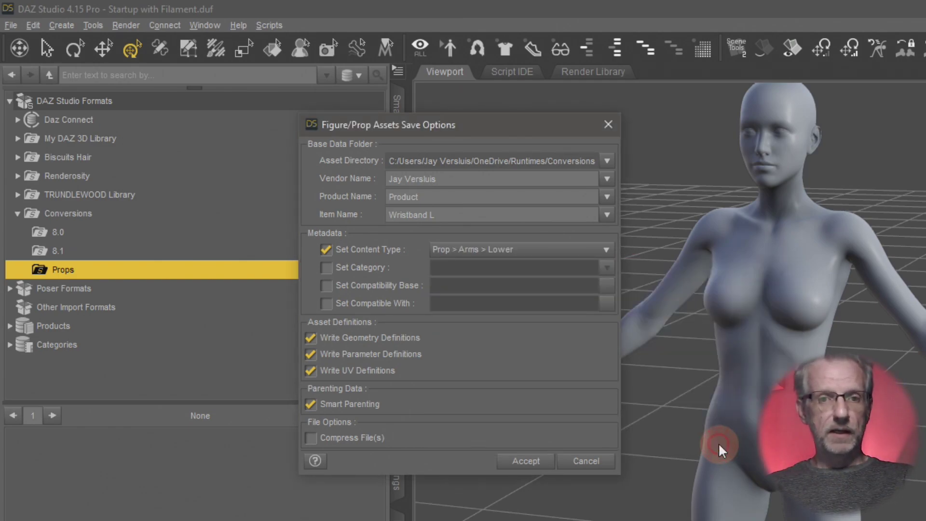
# Disable the Set Content Type metadata and finish saving the Wristband L asset with Smart Parenting enabled
pyautogui.click(326, 249)
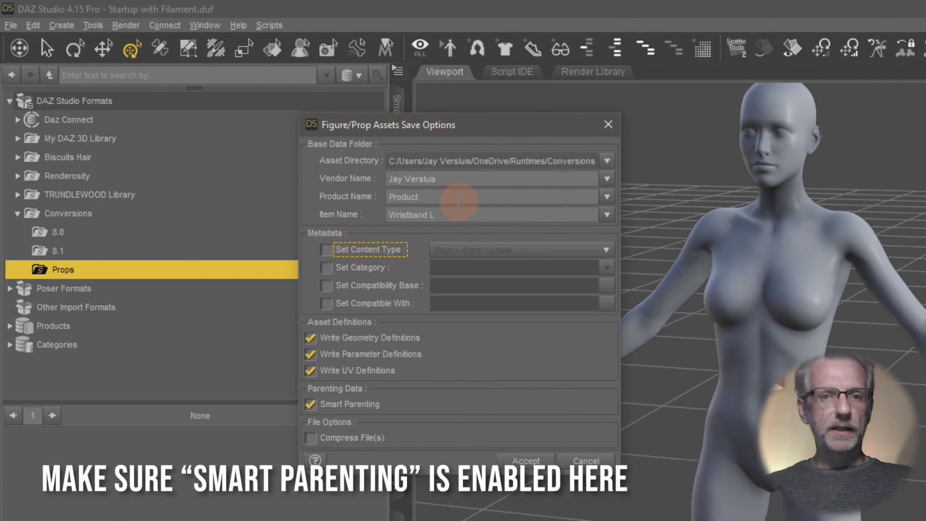
pyautogui.click(607, 161)
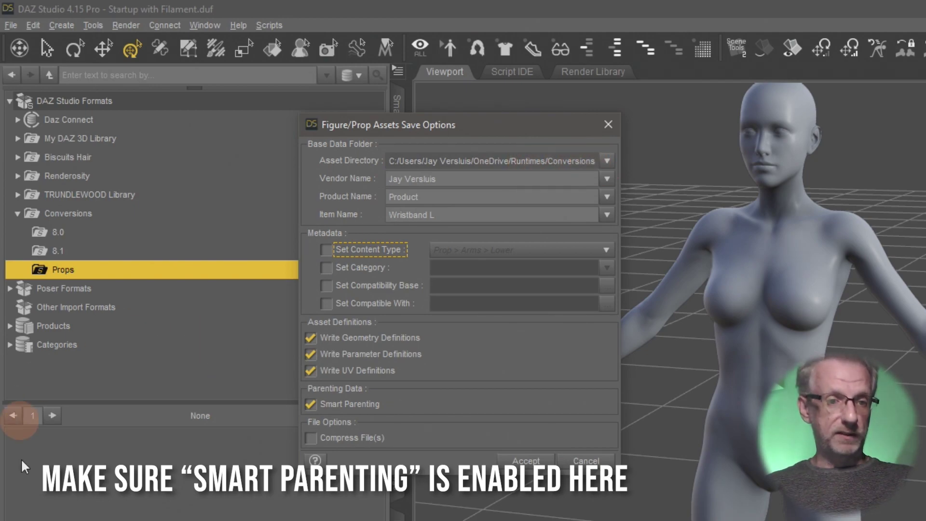
pyautogui.click(543, 467)
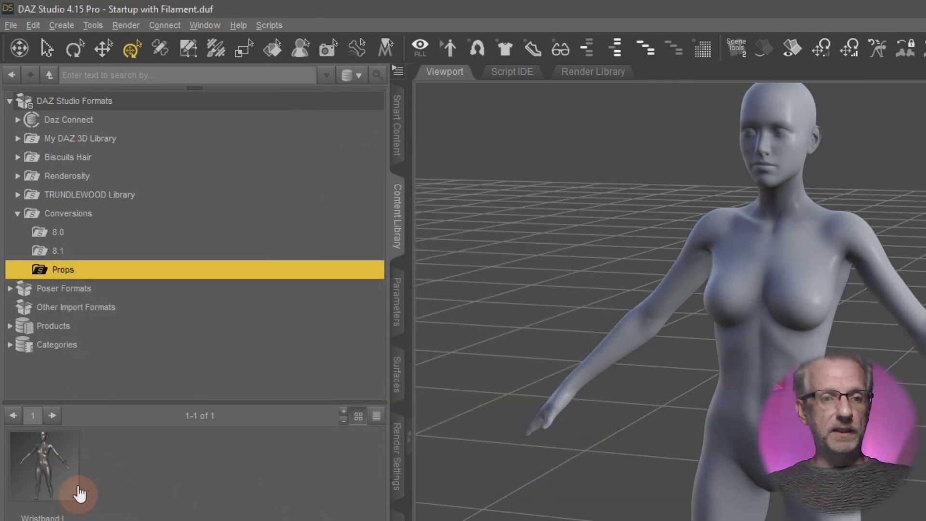
pyautogui.moveTo(66, 487)
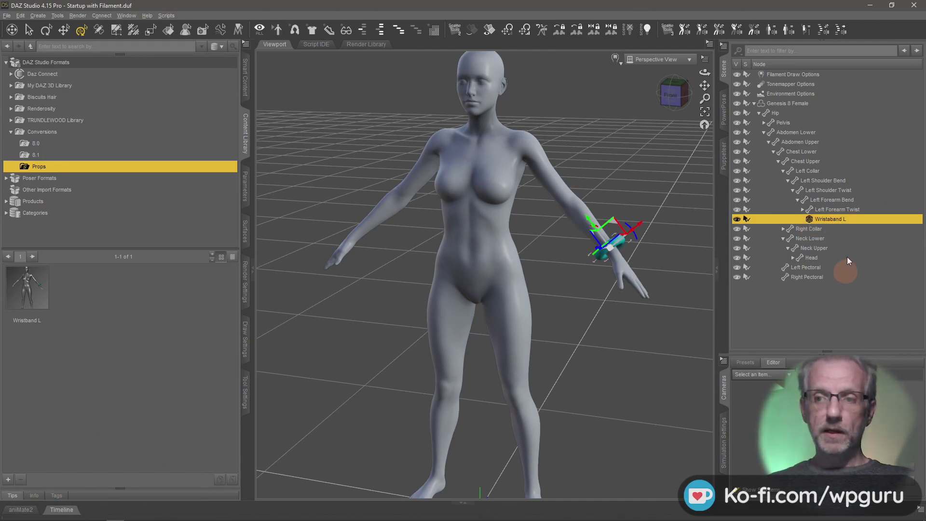
# Delete the wristband from the scene and load the saved Wristband L prop onto the selected Genesis 8 Female figure
pyautogui.press('Delete')
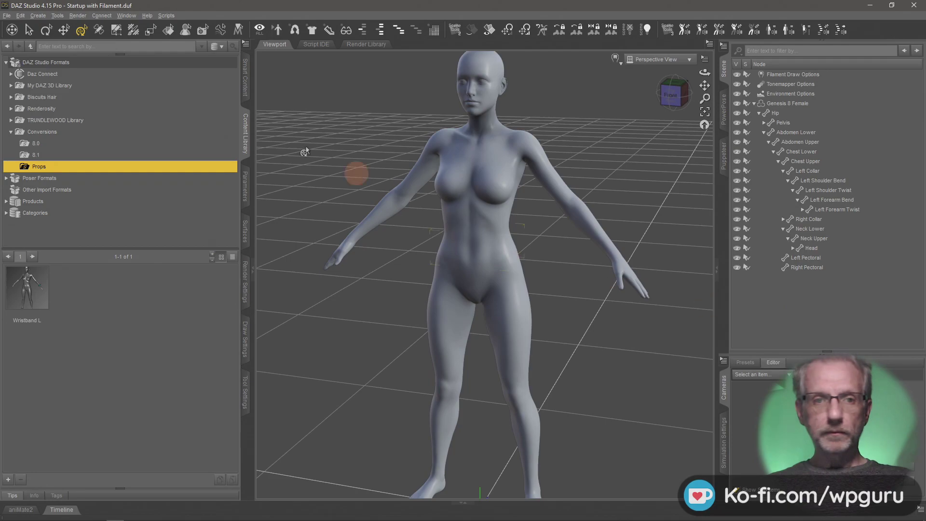
pyautogui.click(29, 30)
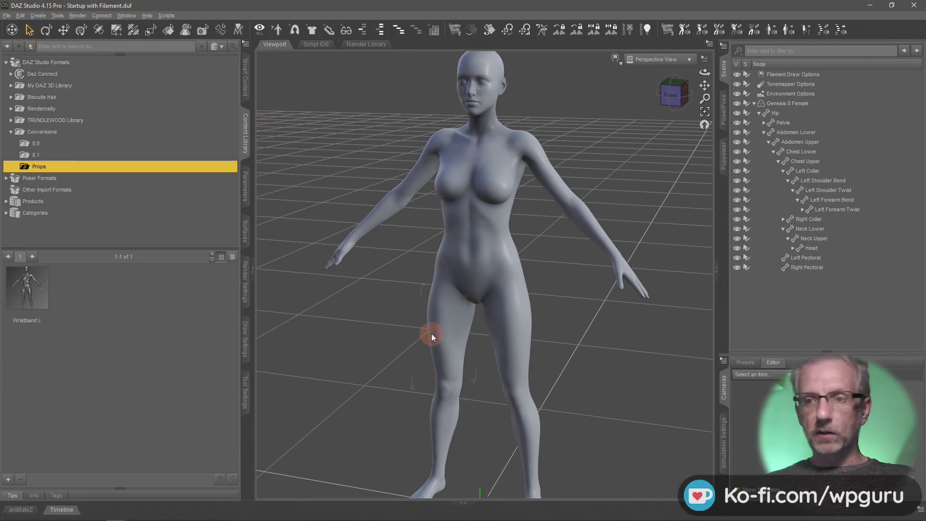
pyautogui.click(802, 103)
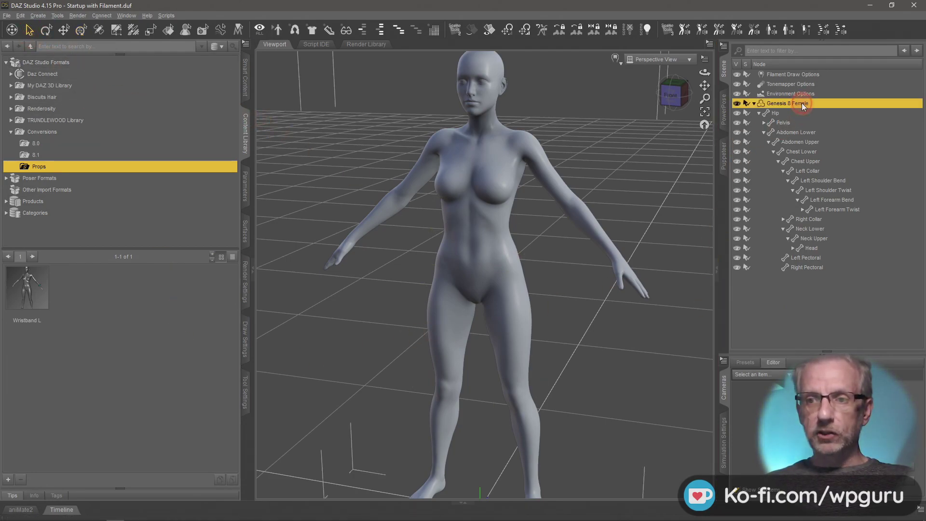
pyautogui.doubleClick(33, 295)
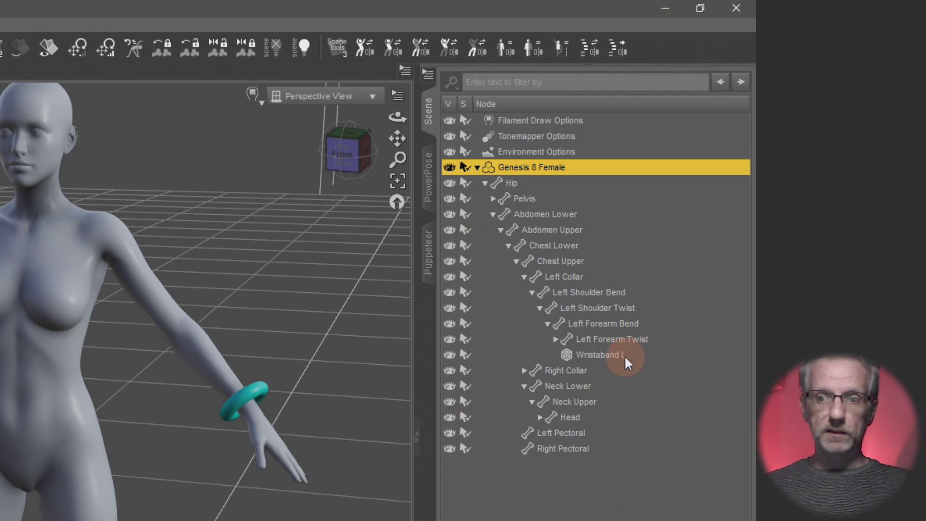
# Delete the reloaded wristband from under the figure's Left Forearm Bend
pyautogui.click(624, 356)
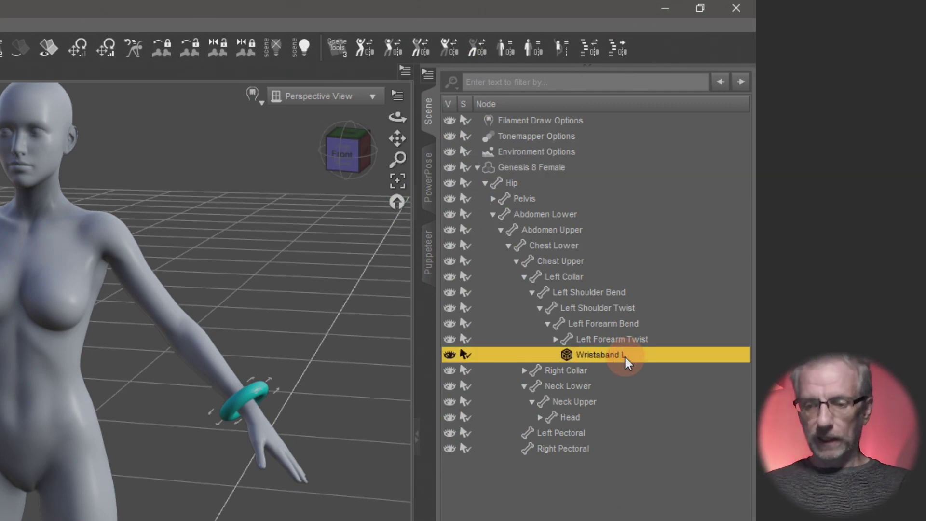
pyautogui.press('Delete')
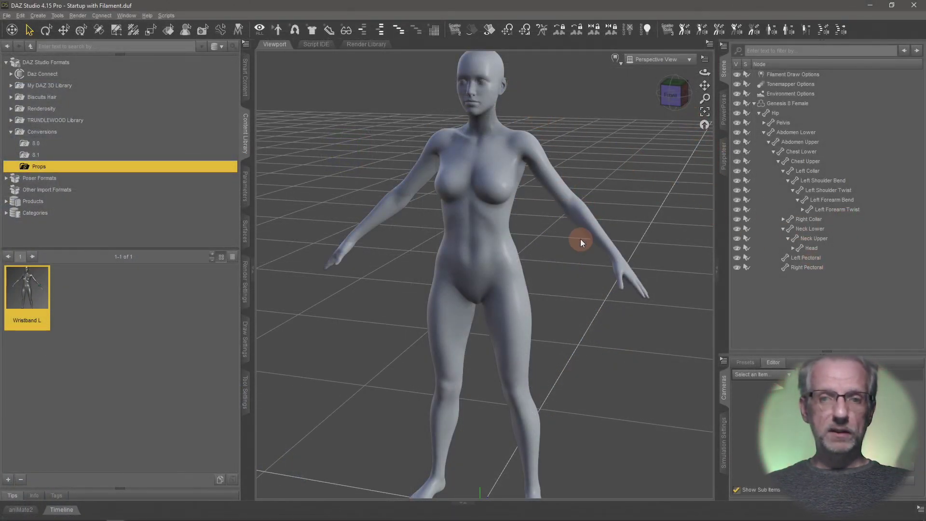
# Clear the scene selection and load the saved Wristband L prop with no figure selected
pyautogui.click(798, 104)
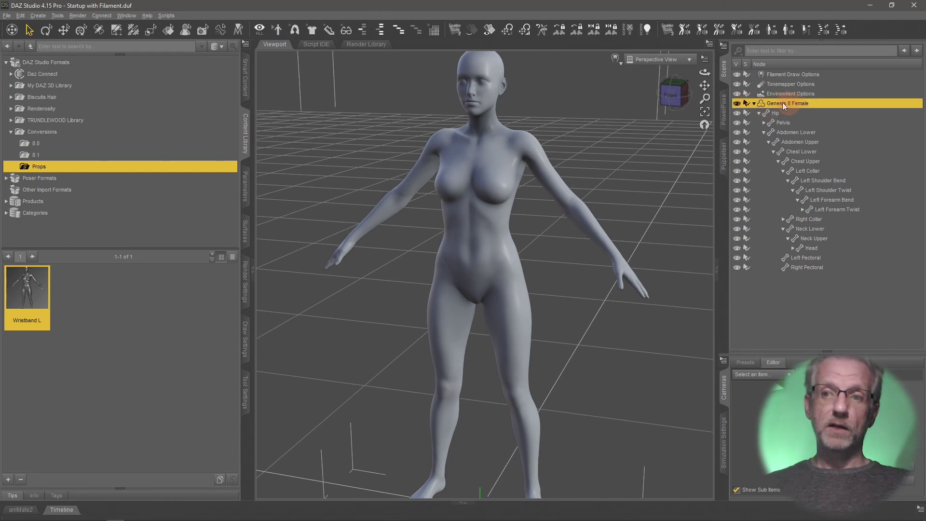
pyautogui.click(803, 305)
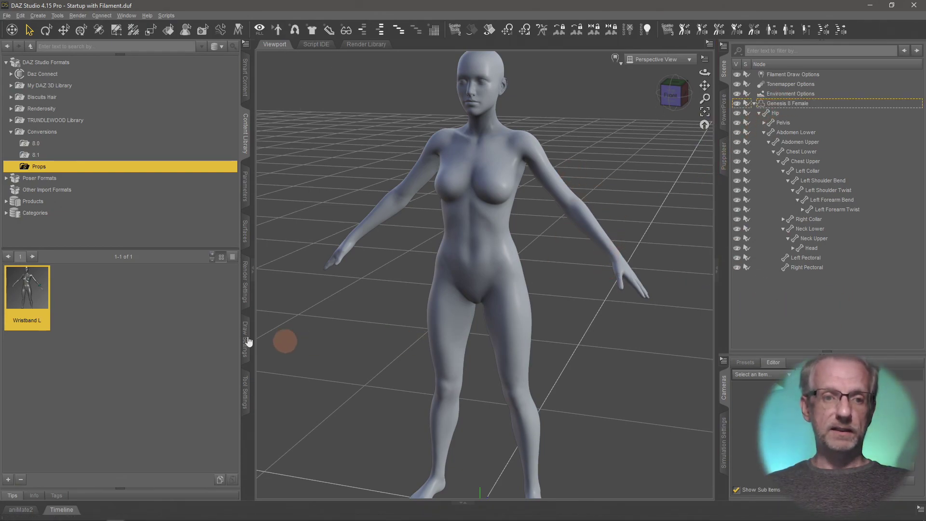
pyautogui.doubleClick(28, 293)
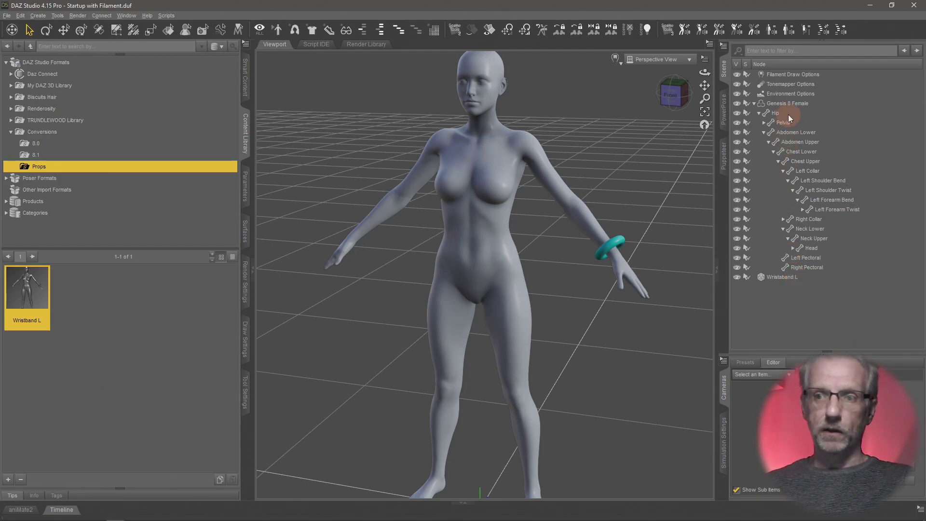
# Rotate the Genesis 8 Female's Left Shoulder Bend to test whether the unparented wristband follows the arm
pyautogui.click(800, 104)
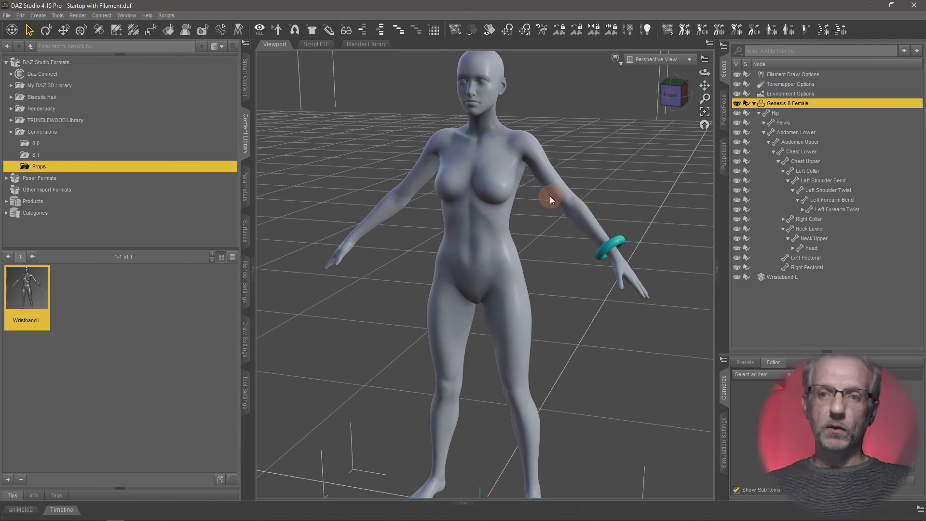
pyautogui.click(560, 186)
pyautogui.moveTo(293, 84)
pyautogui.mouseDown()
pyautogui.moveTo(294, 76)
pyautogui.moveTo(288, 89)
pyautogui.mouseUp()
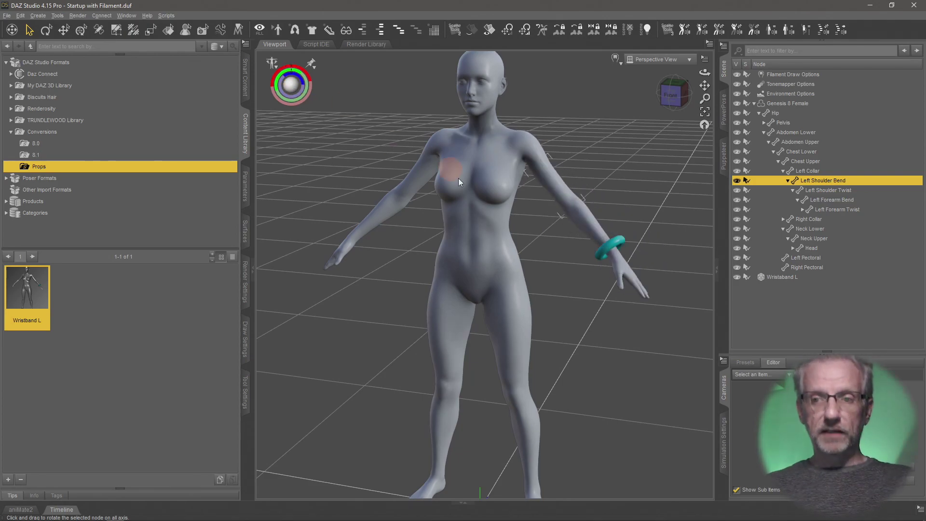
# Delete the unparented wristband and load Wristband L again with the Genesis 8 Female figure selected
pyautogui.click(779, 277)
pyautogui.press('Delete')
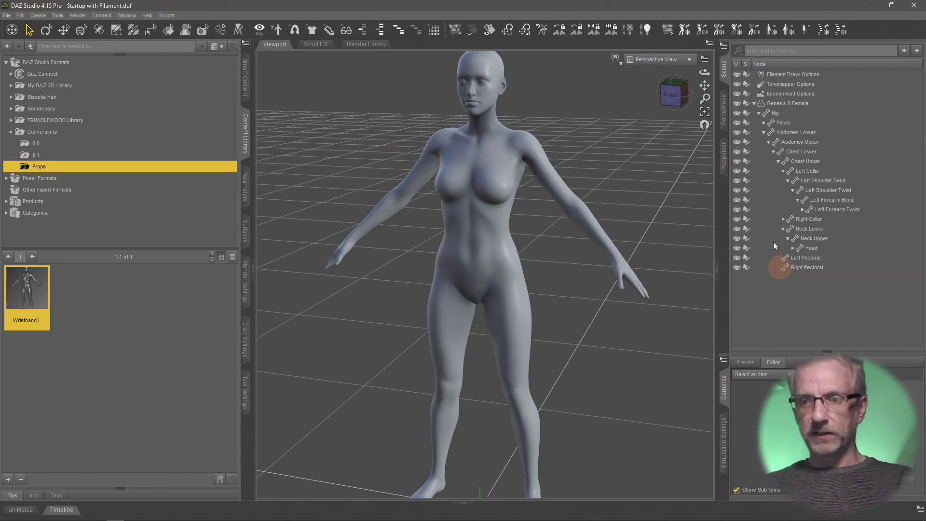
pyautogui.click(794, 113)
pyautogui.click(802, 104)
pyautogui.click(58, 353)
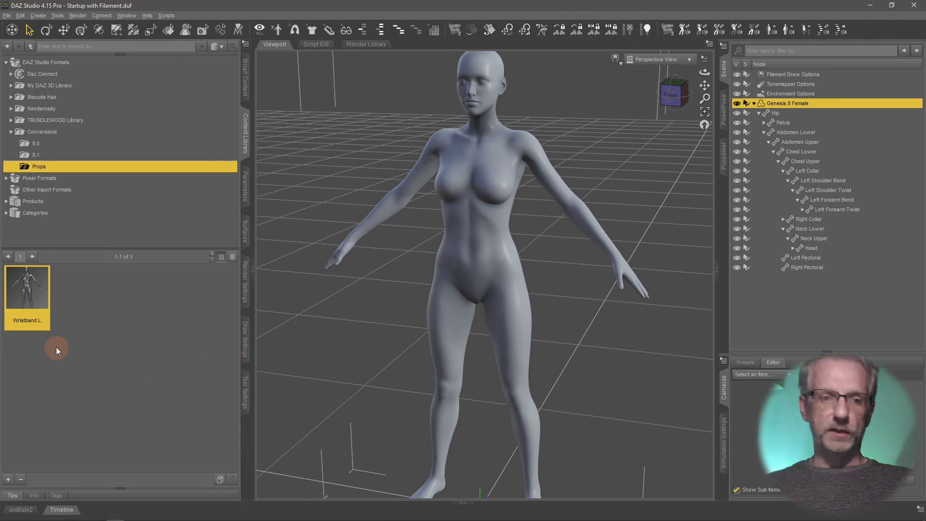
pyautogui.doubleClick(27, 290)
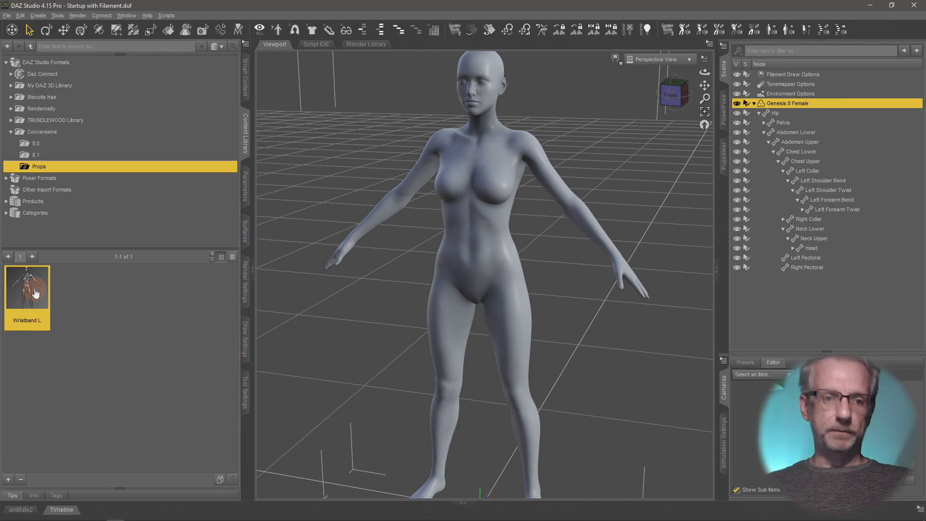
# Rotate the Left Shoulder Bend to test whether the wristband parented to the forearm moves with the arm
pyautogui.click(546, 181)
pyautogui.moveTo(291, 85)
pyautogui.mouseDown()
pyautogui.moveTo(296, 91)
pyautogui.moveTo(291, 78)
pyautogui.mouseUp()
pyautogui.moveTo(290, 85); pyautogui.dragTo(288, 85)
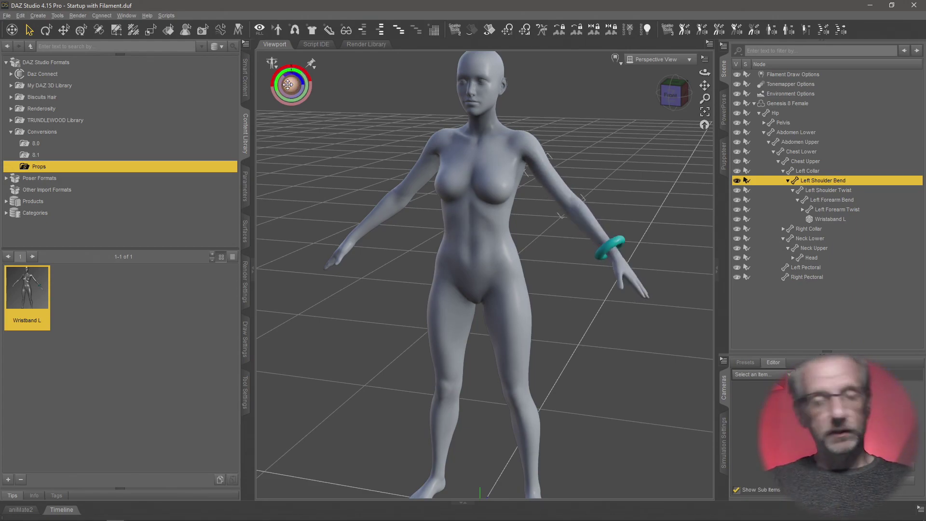